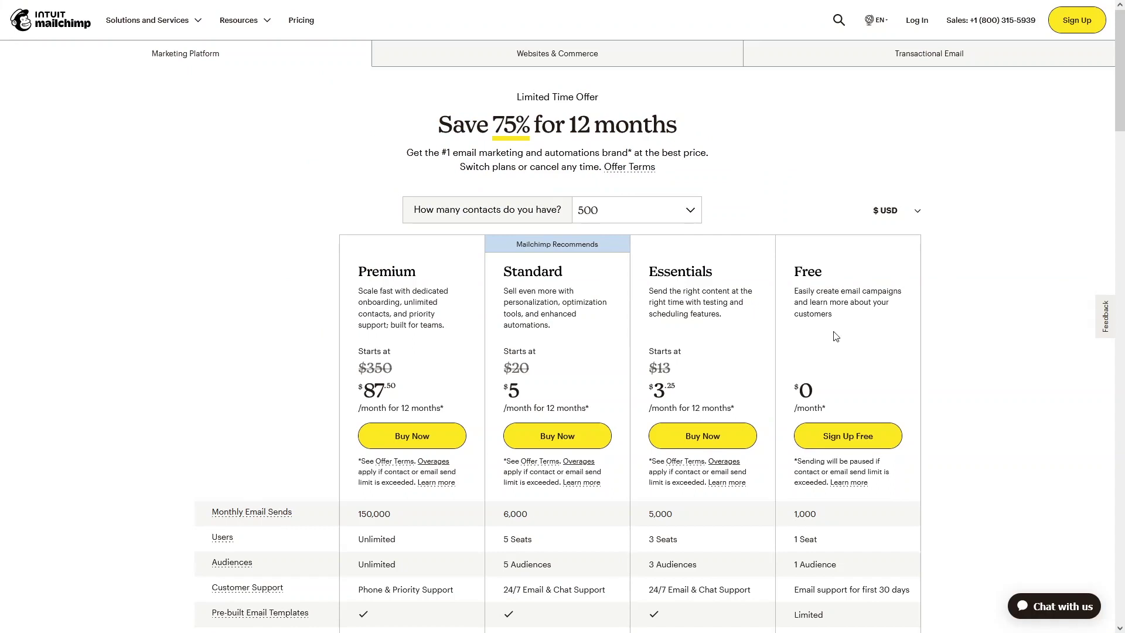
Open the Free plan's sign-up page and switch to logging in with an existing account.
click(849, 435)
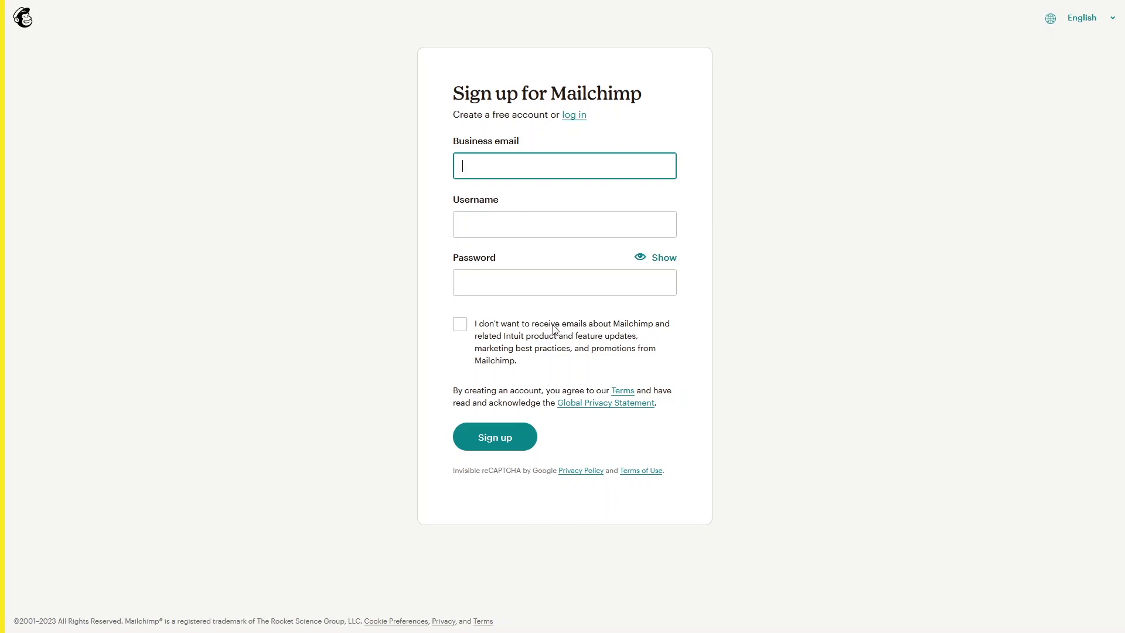
click(570, 116)
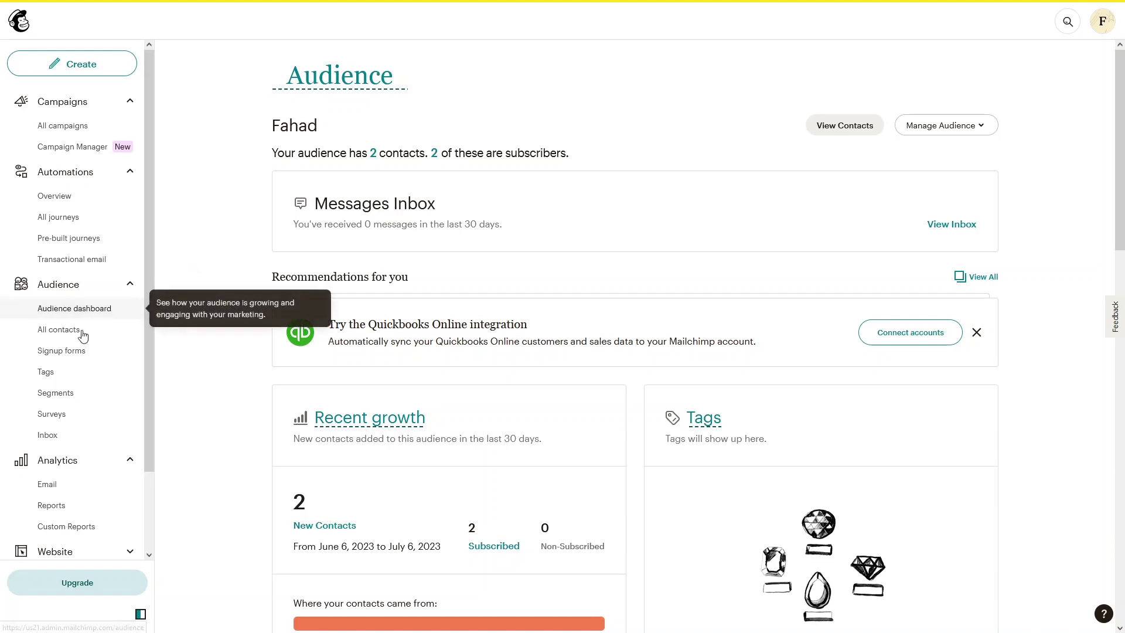
Open the audience's signup forms page and examine the available form types.
click(84, 357)
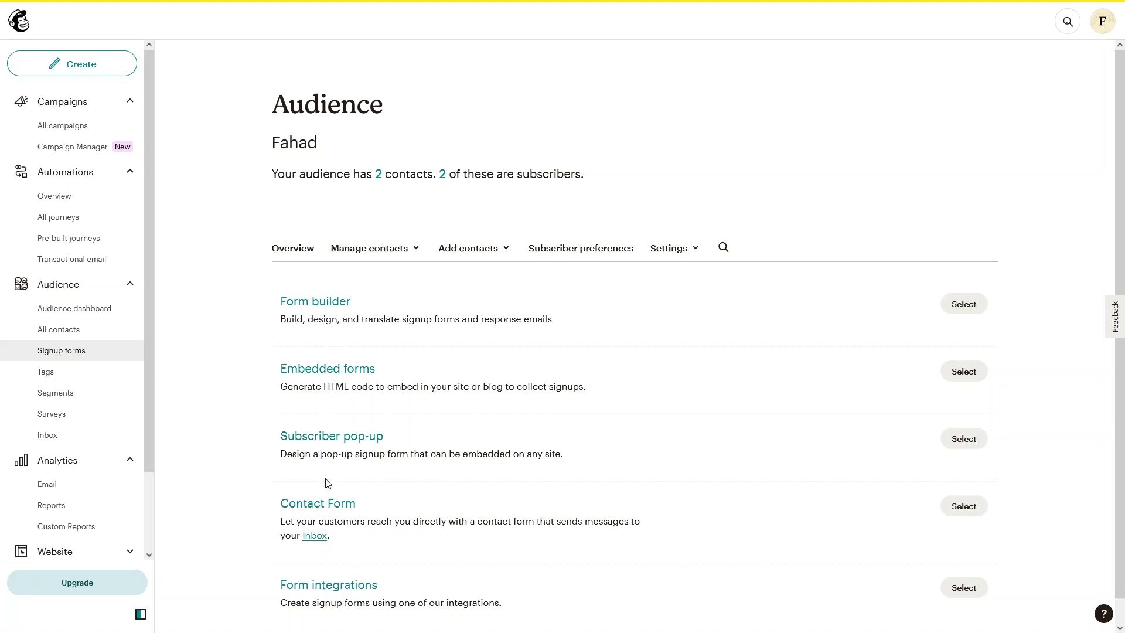
scroll(326, 487, down, 1)
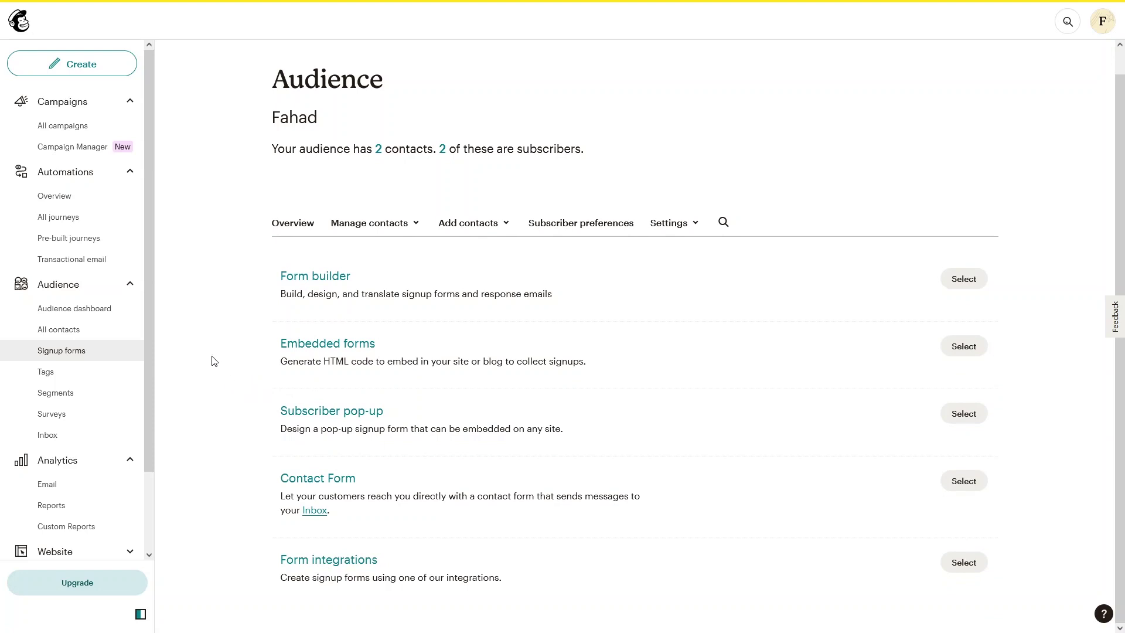
From the full contact list, open the form for adding a subscriber, examine its fields, and return to the audience dashboard without adding anyone.
click(102, 335)
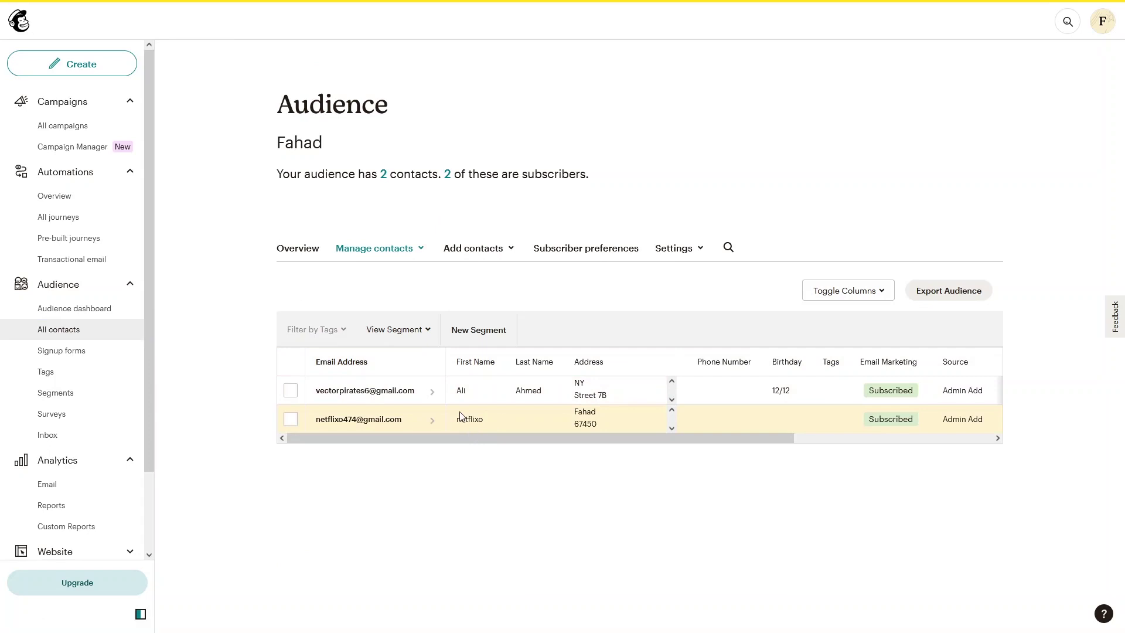
click(478, 260)
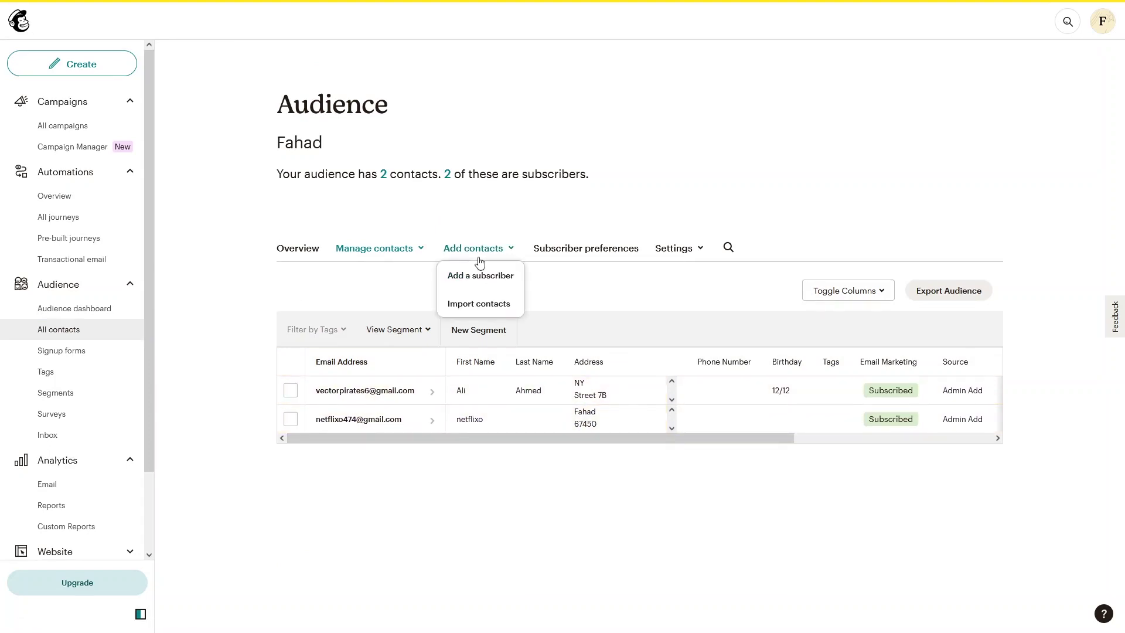
click(517, 279)
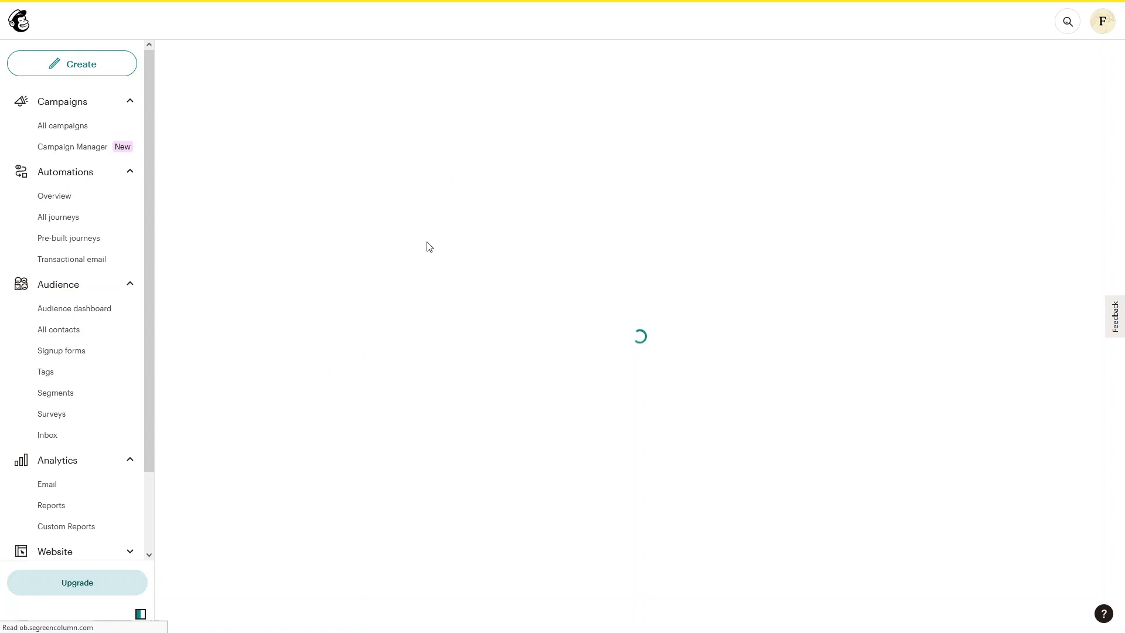
scroll(423, 248, down, 8)
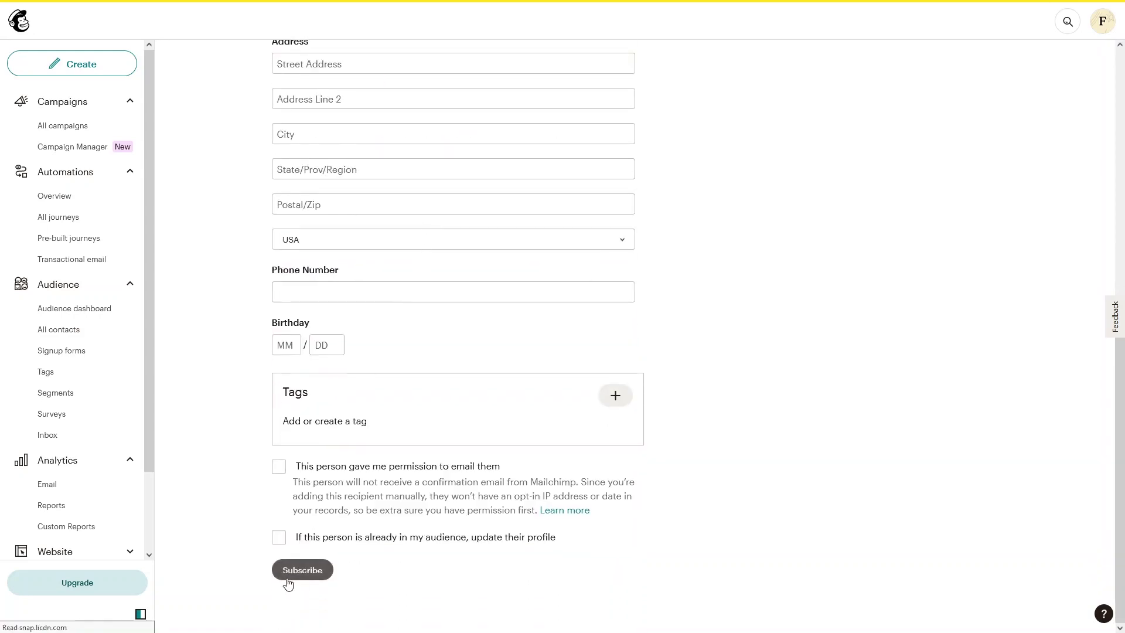
scroll(196, 385, up, 1)
scroll(196, 385, up, 7)
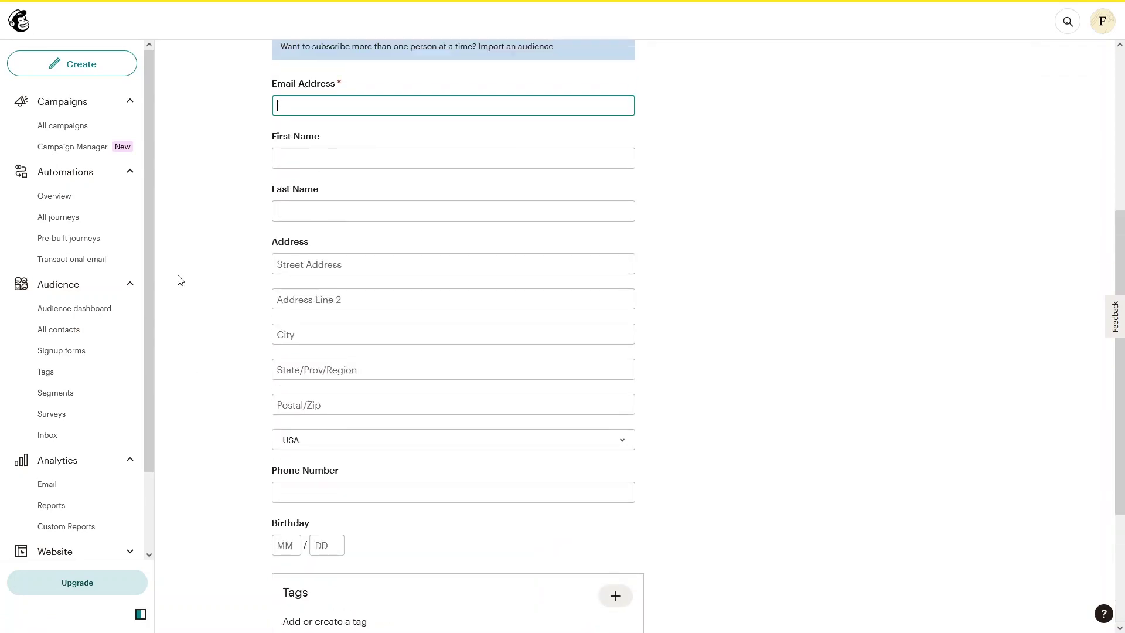
click(65, 308)
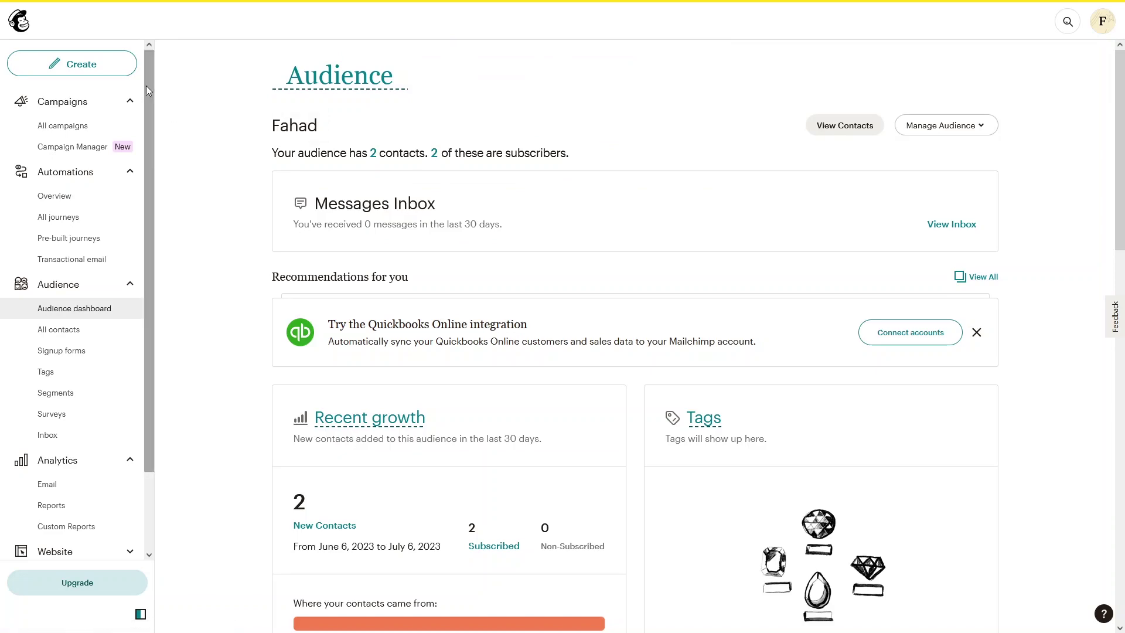
Create a regular email and apply the Bold template as its starting design.
click(100, 73)
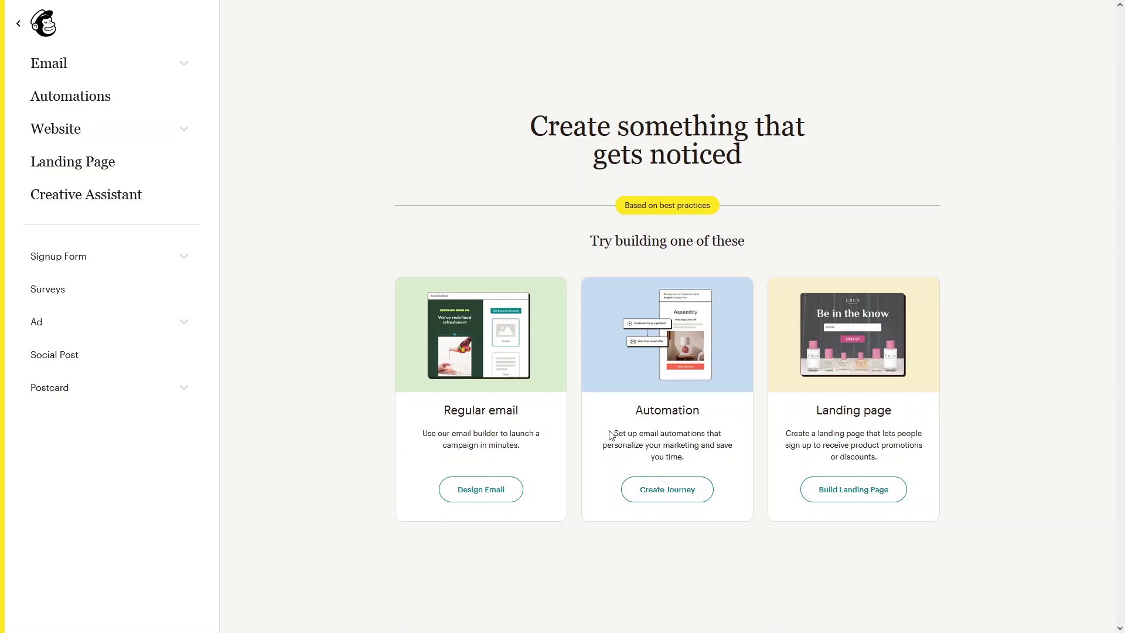
click(452, 495)
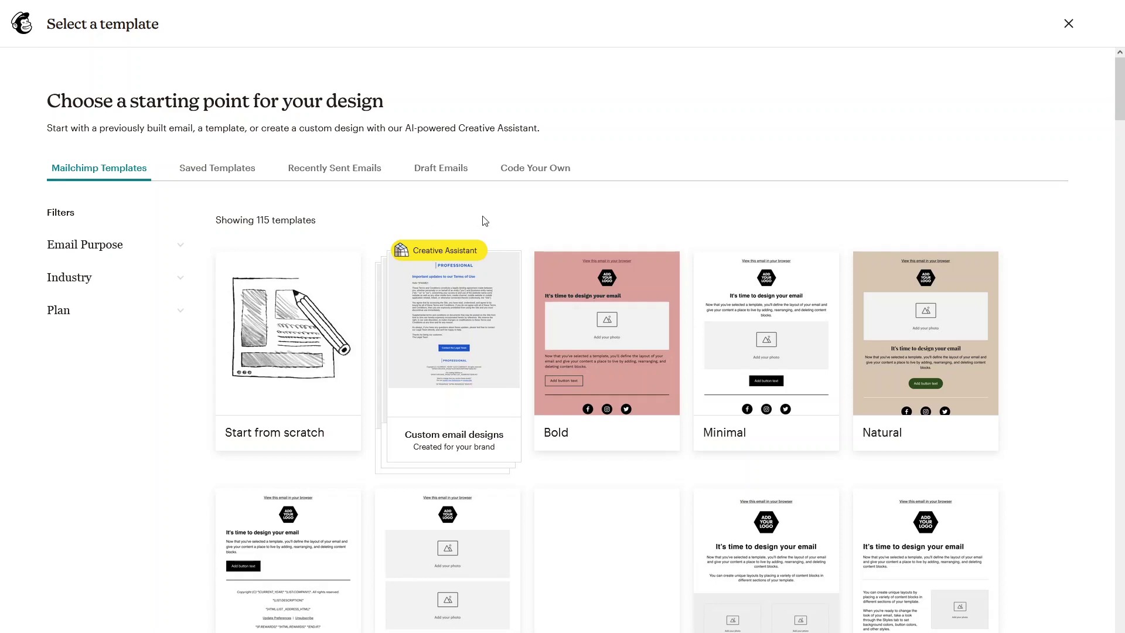
mouse_move(610, 352)
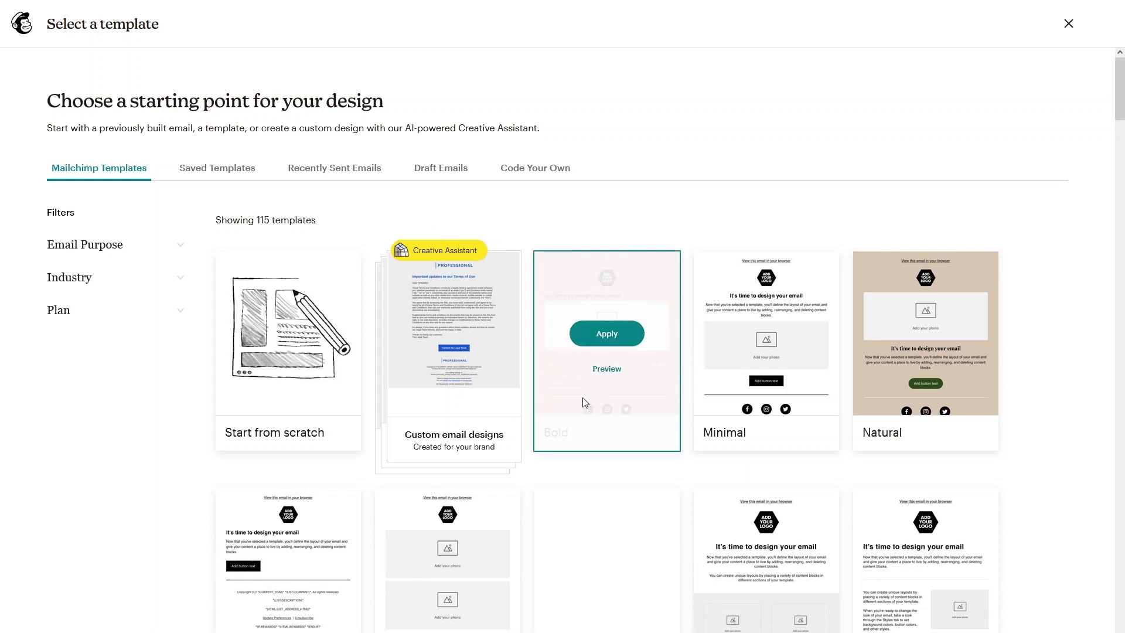
click(614, 344)
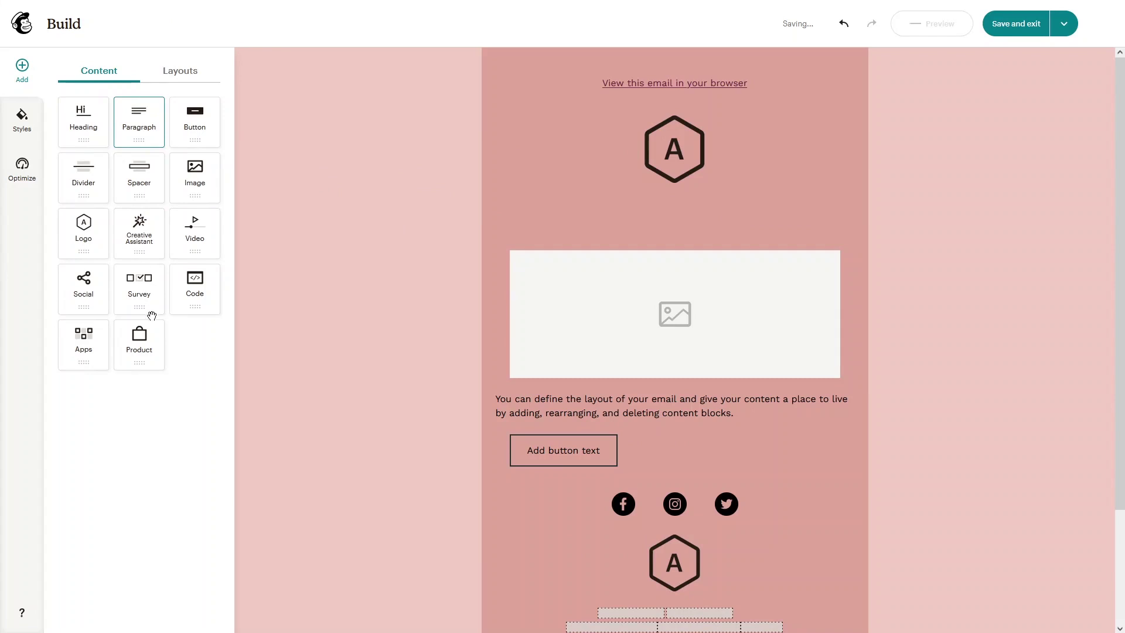
Examine the email builder's layout blocks, desktop text styles and mobile style preview.
click(192, 76)
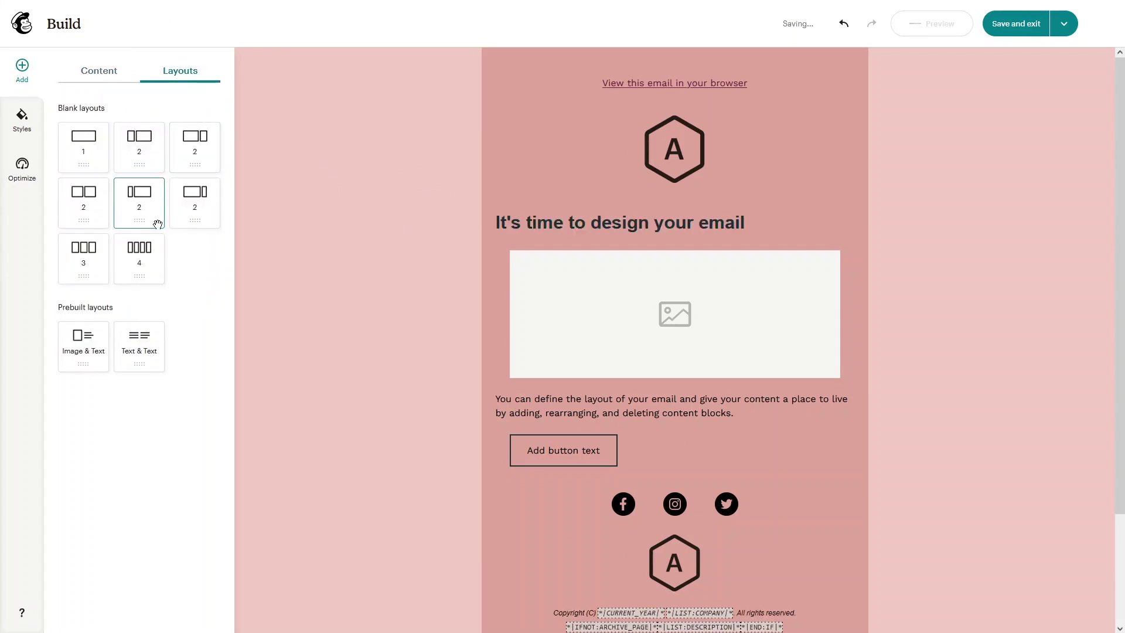
click(22, 119)
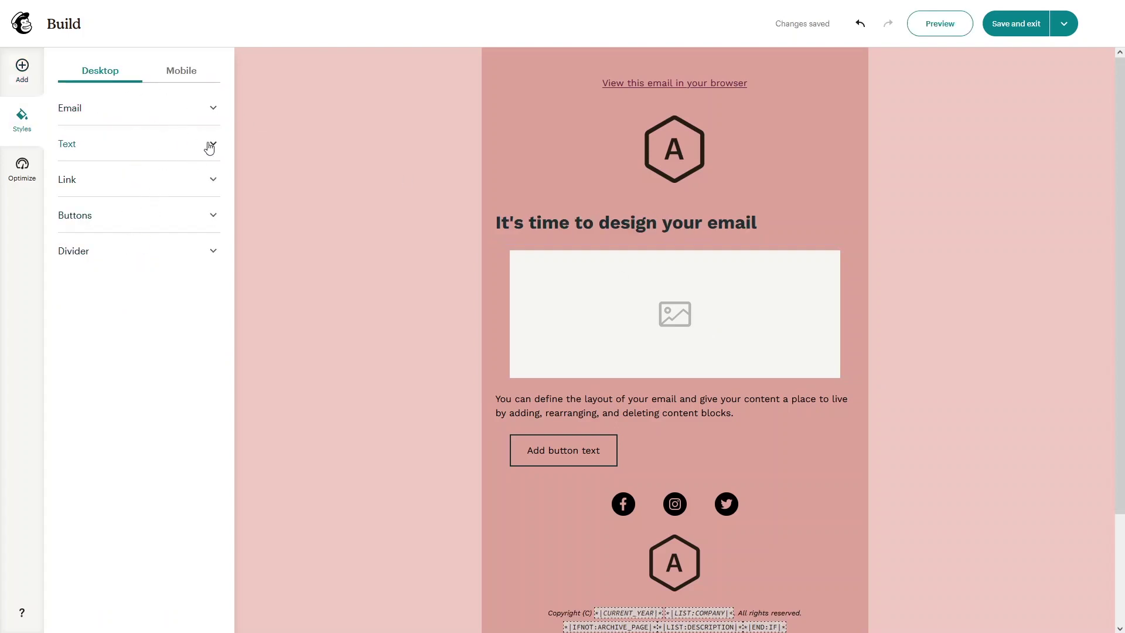
click(212, 145)
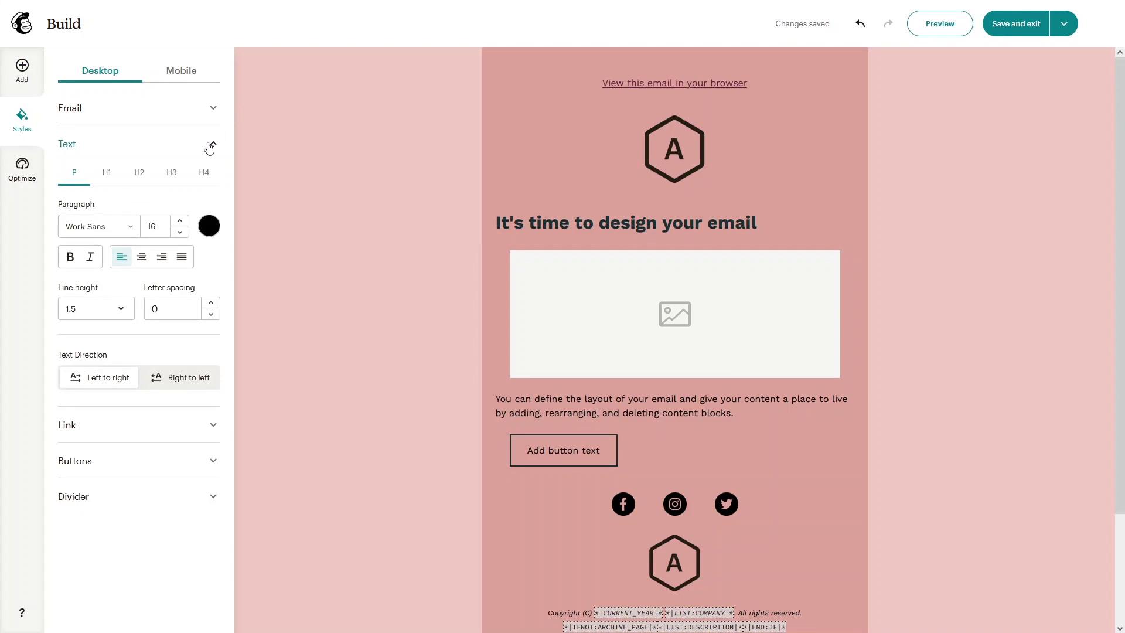
click(211, 146)
click(181, 73)
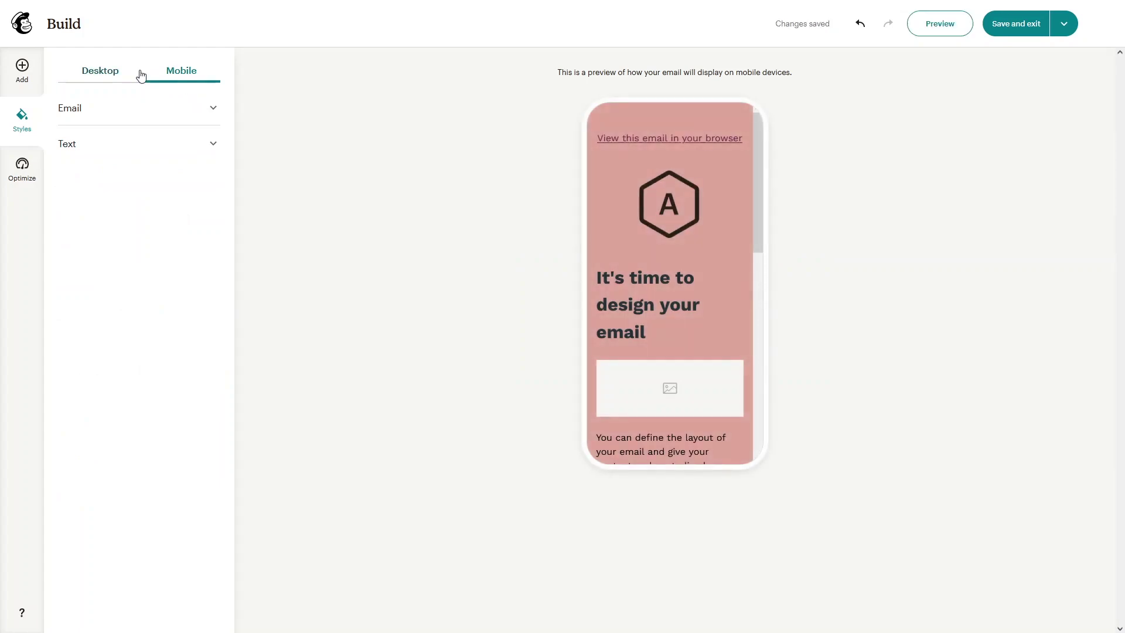
scroll(723, 283, down, 5)
click(98, 69)
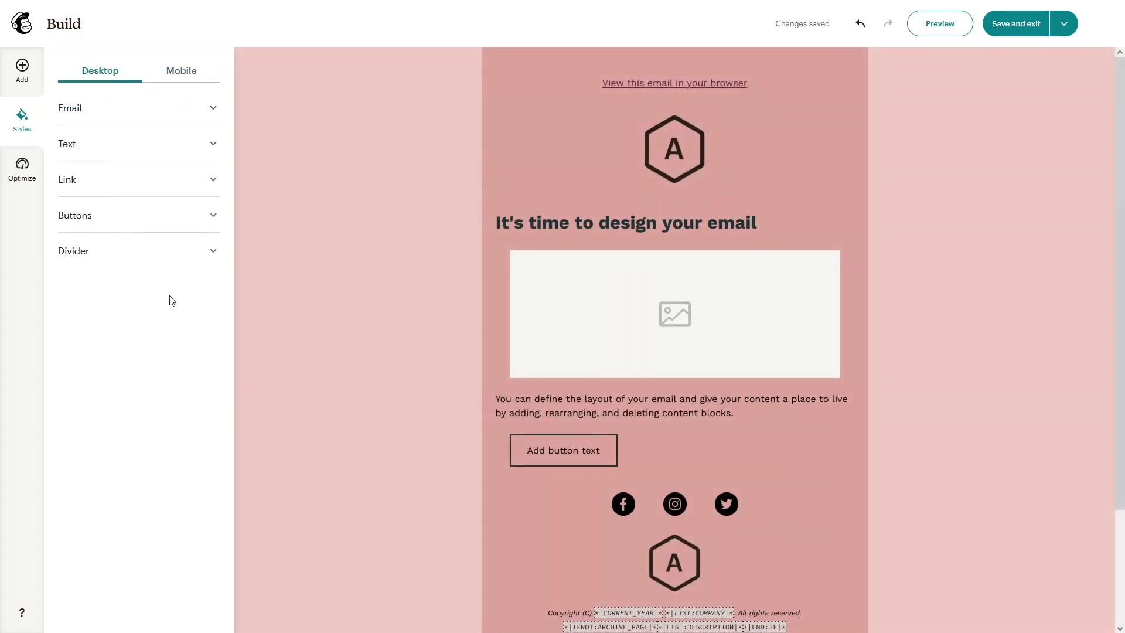
Save and exit the email design, review the campaign's setup checklist, and leave the draft to finish later.
click(998, 33)
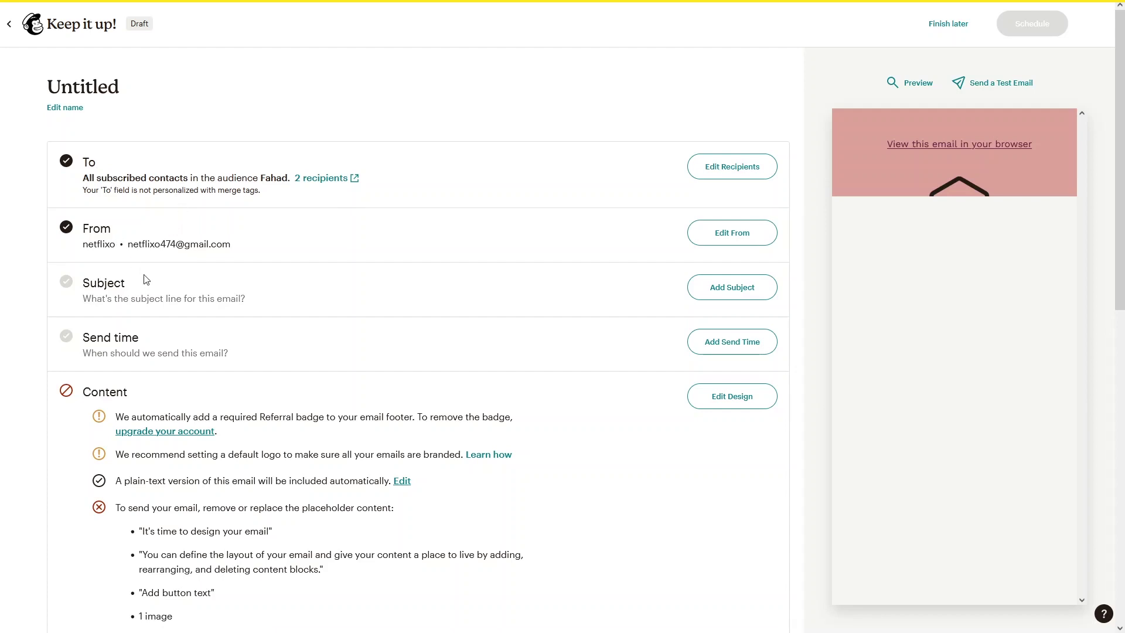
scroll(114, 347, down, 1)
scroll(114, 347, down, 3)
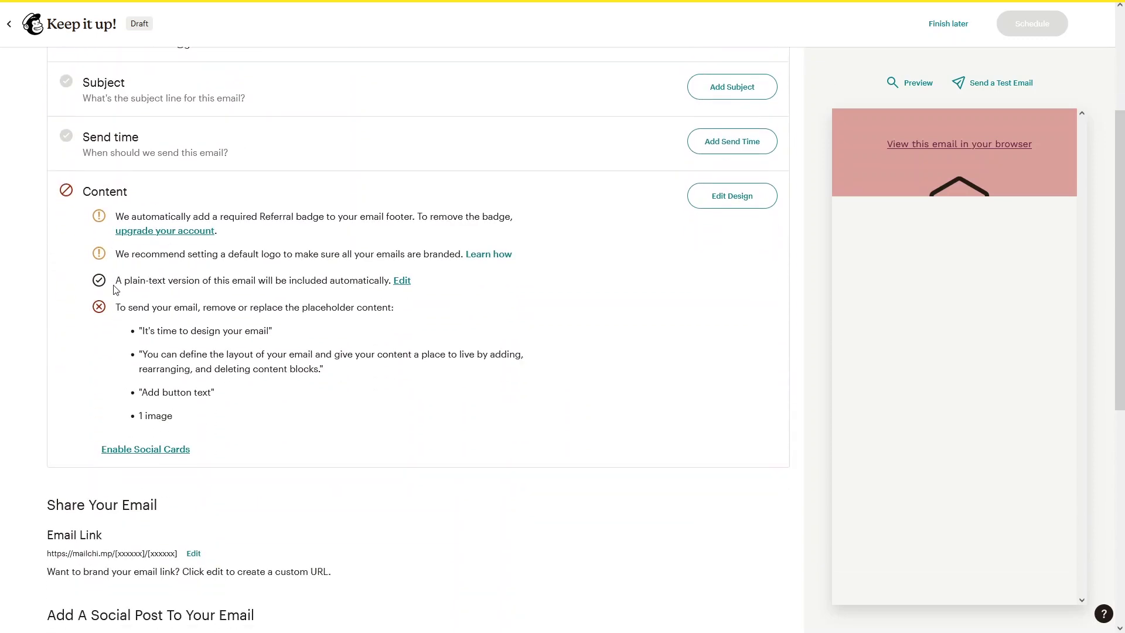
scroll(209, 287, down, 3)
scroll(210, 288, up, 5)
scroll(209, 287, up, 3)
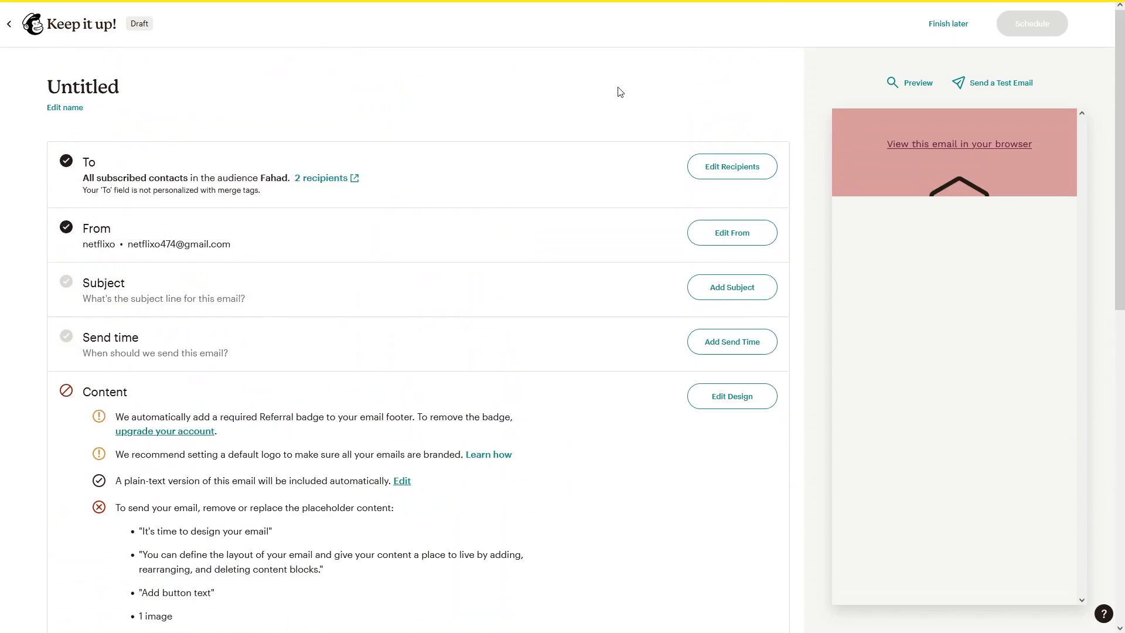
click(958, 25)
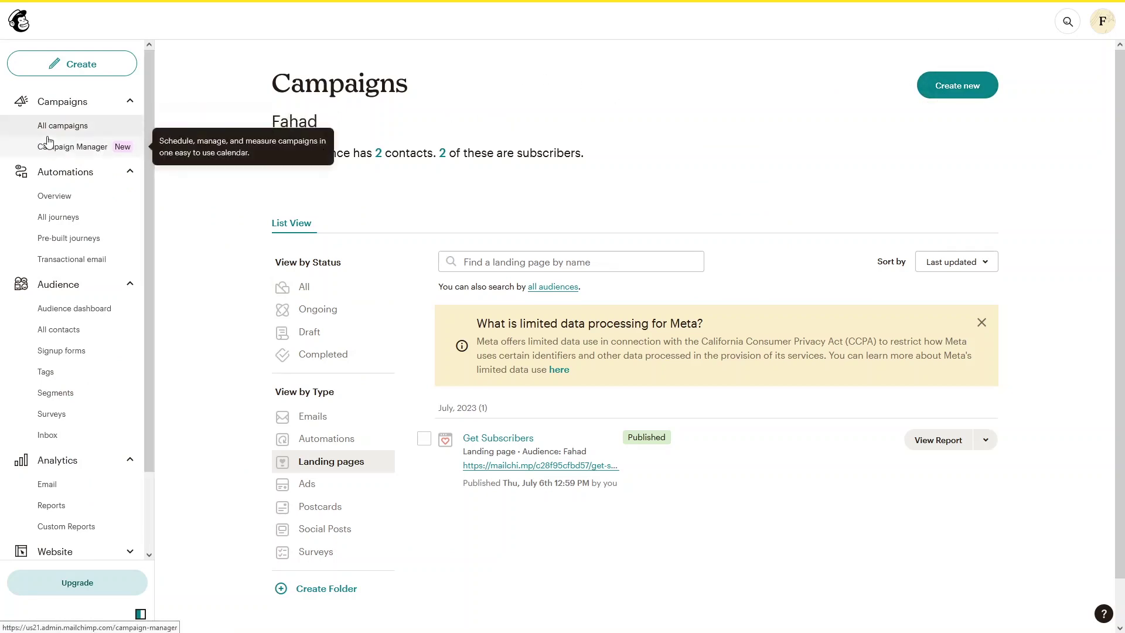
Start creating a new automation journey and look over the popular pre-built journeys.
click(960, 95)
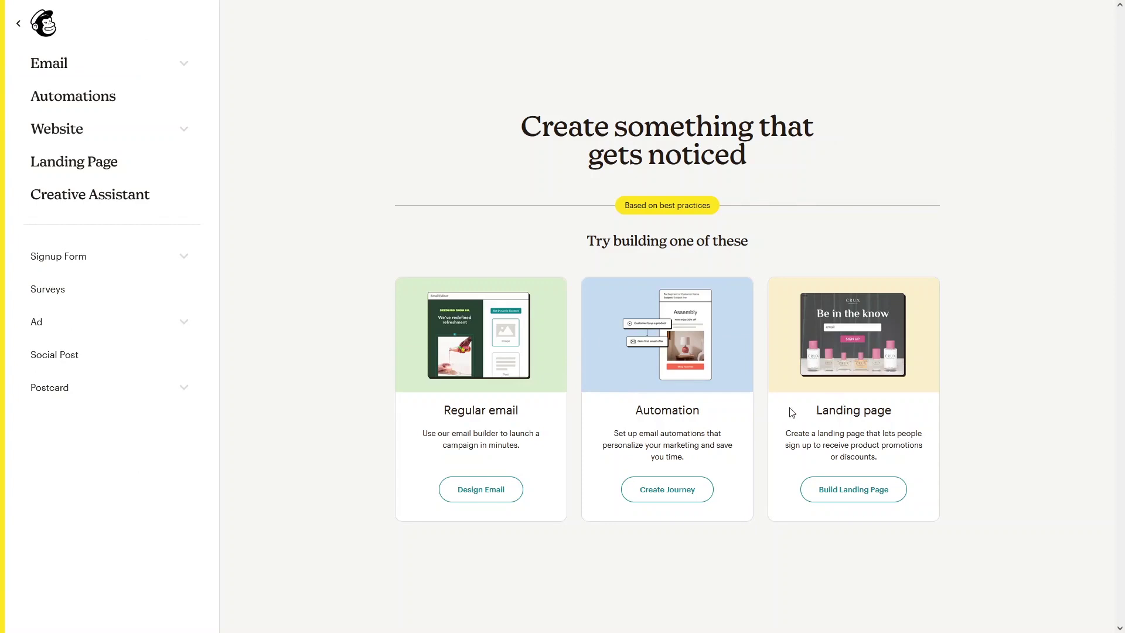
click(638, 498)
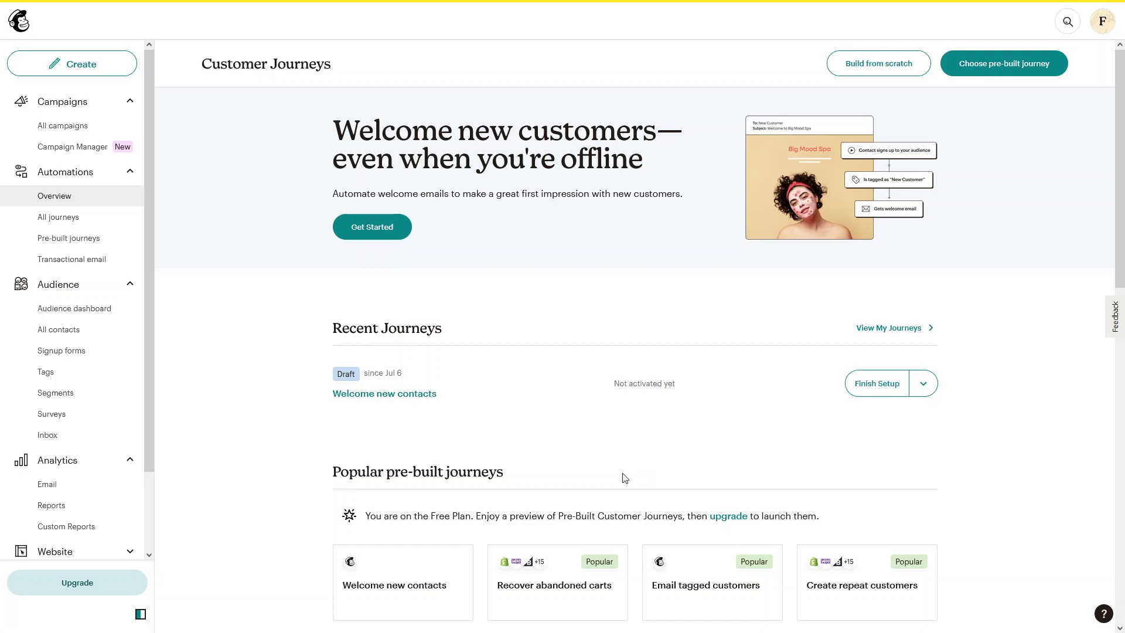
scroll(596, 434, down, 2)
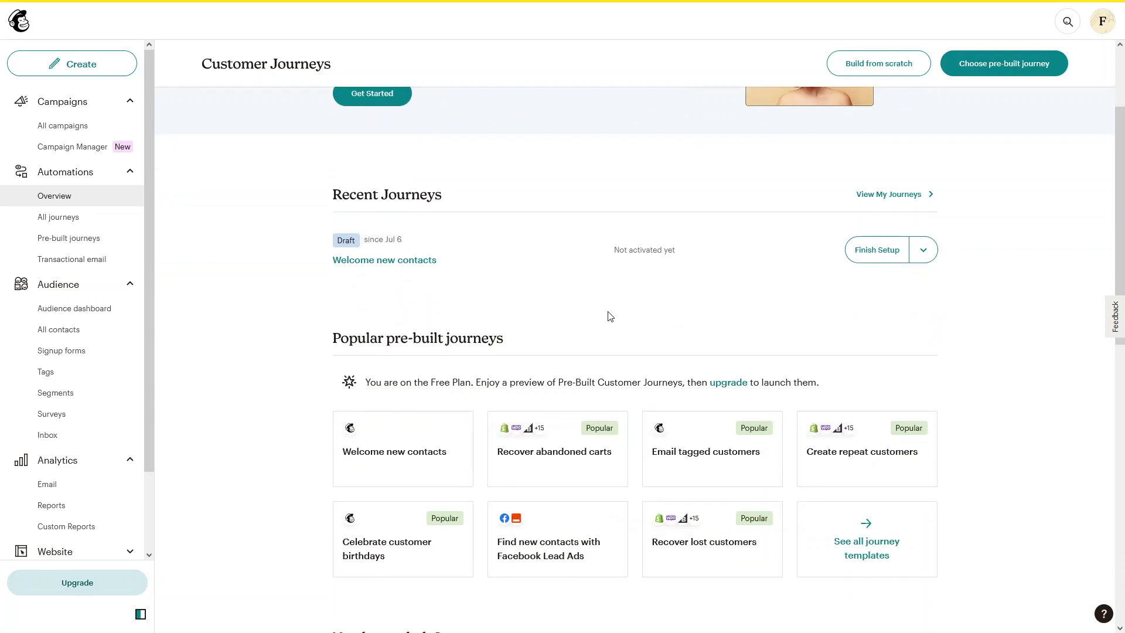
Open the Welcome new contacts pre-built journey and examine its workflow and related journey maps.
click(383, 471)
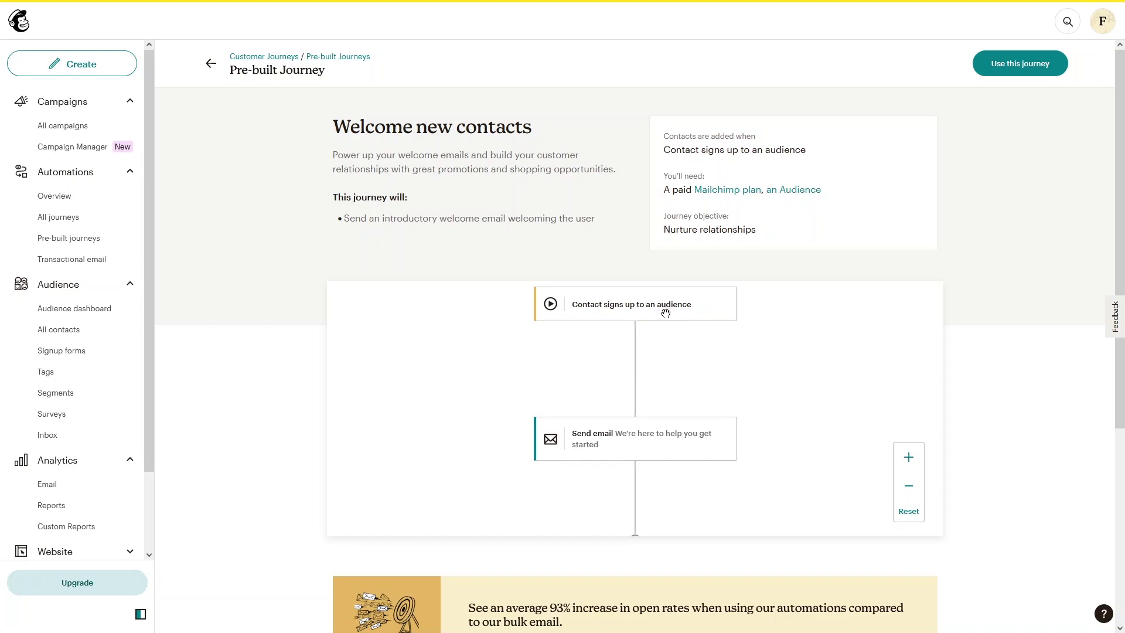
scroll(630, 376, down, 1)
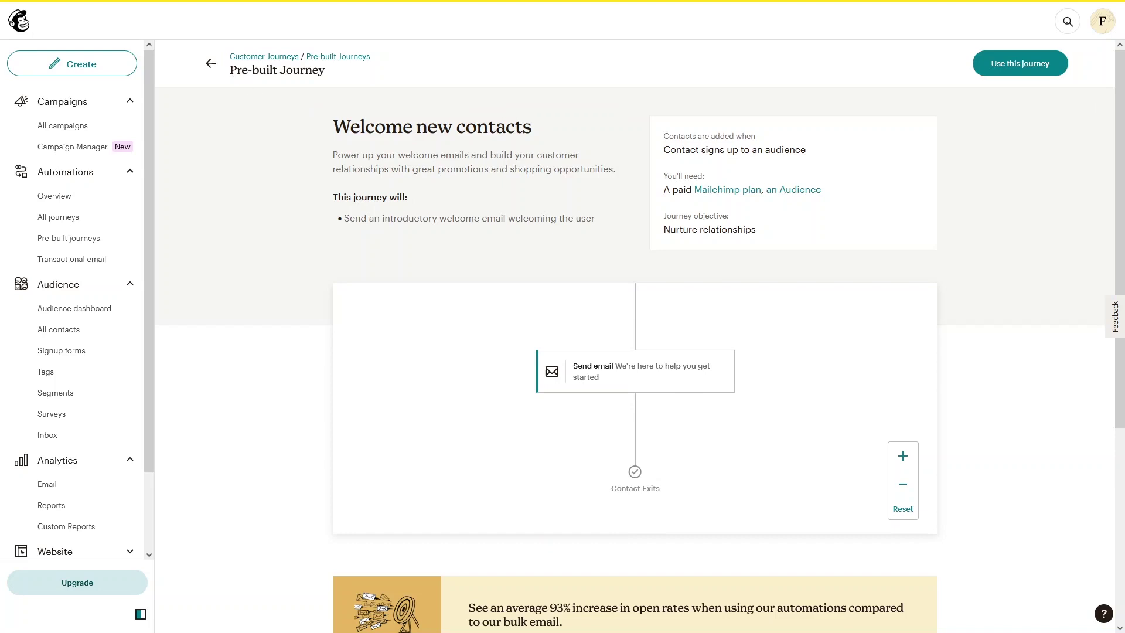
scroll(473, 228, down, 4)
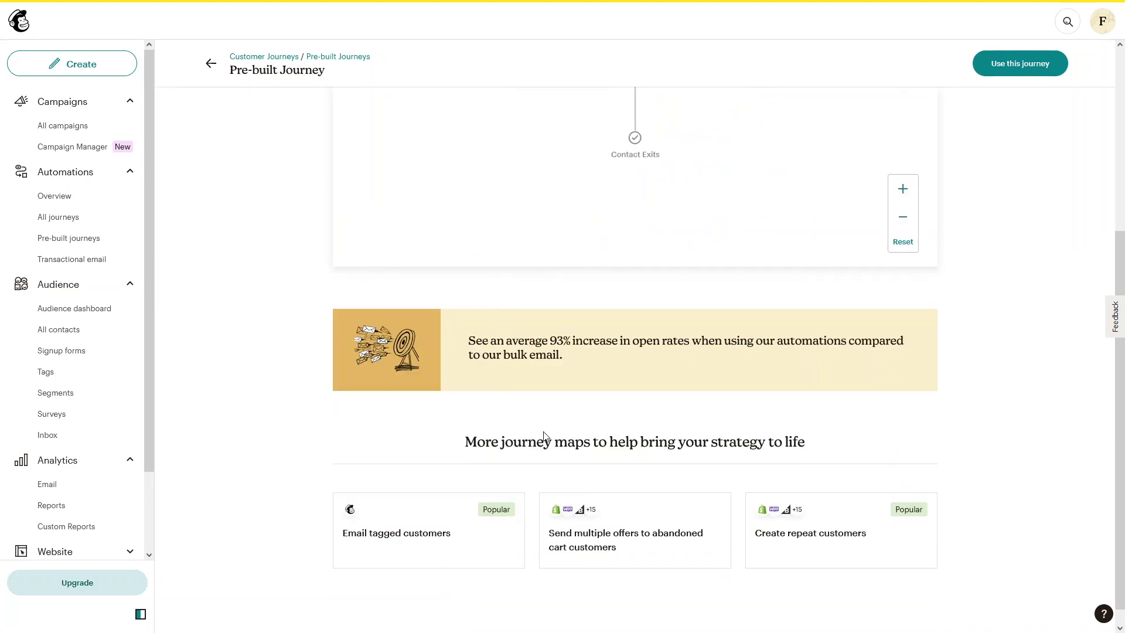
scroll(561, 463, down, 1)
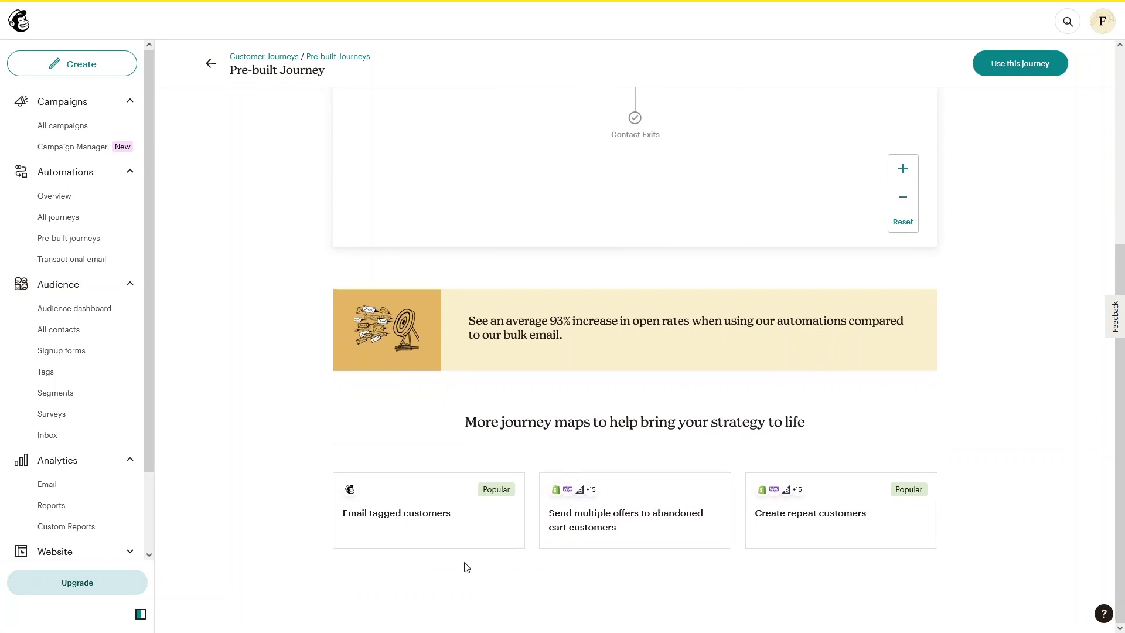
Open the Create repeat customers pre-built journey and examine its sequence of delays, emails and tags.
click(660, 533)
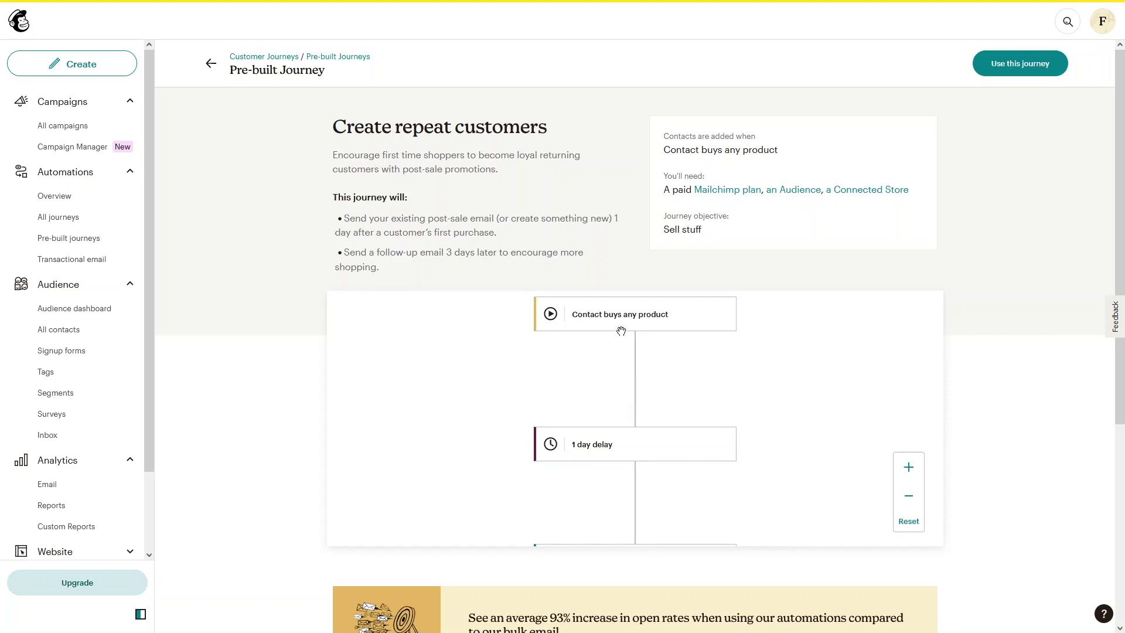
scroll(590, 444, down, 1)
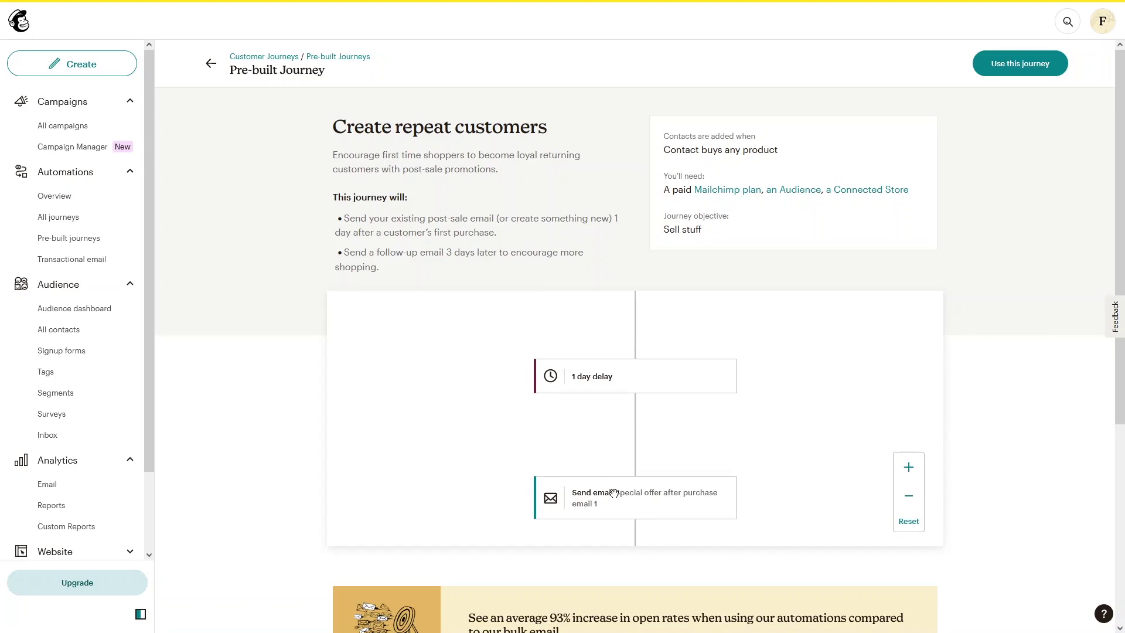
scroll(614, 493, down, 1)
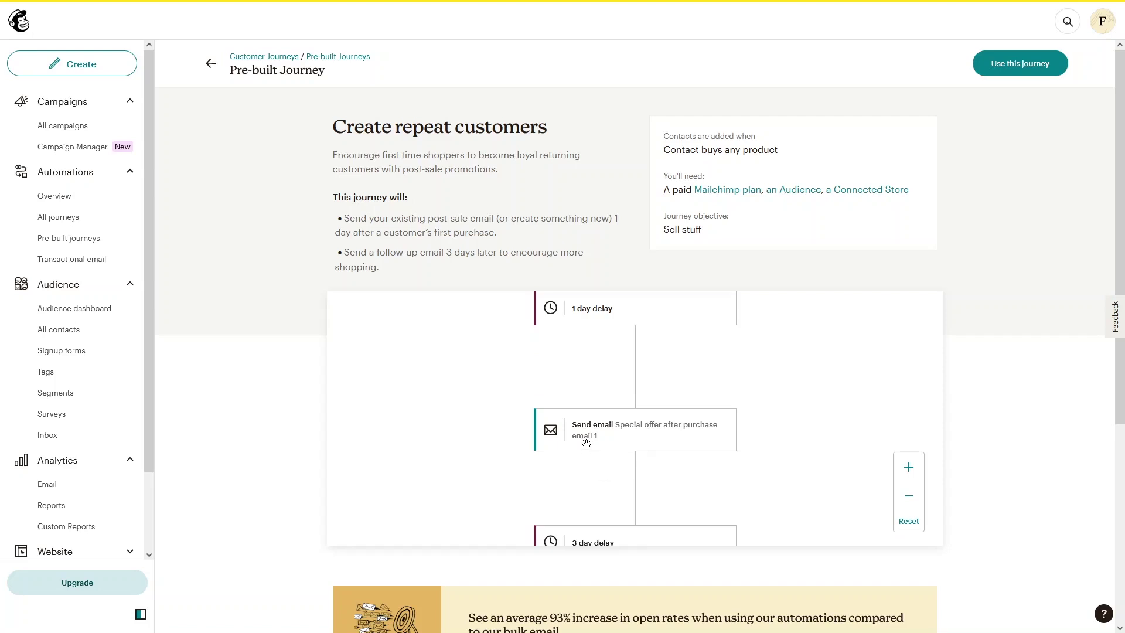
scroll(587, 443, down, 2)
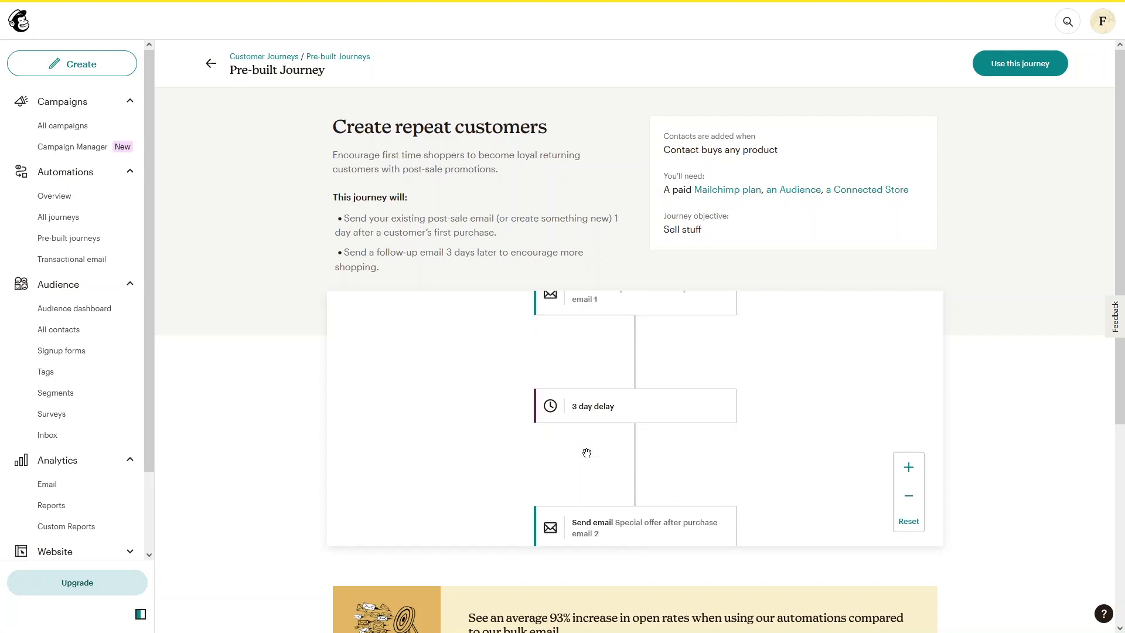
scroll(587, 453, down, 2)
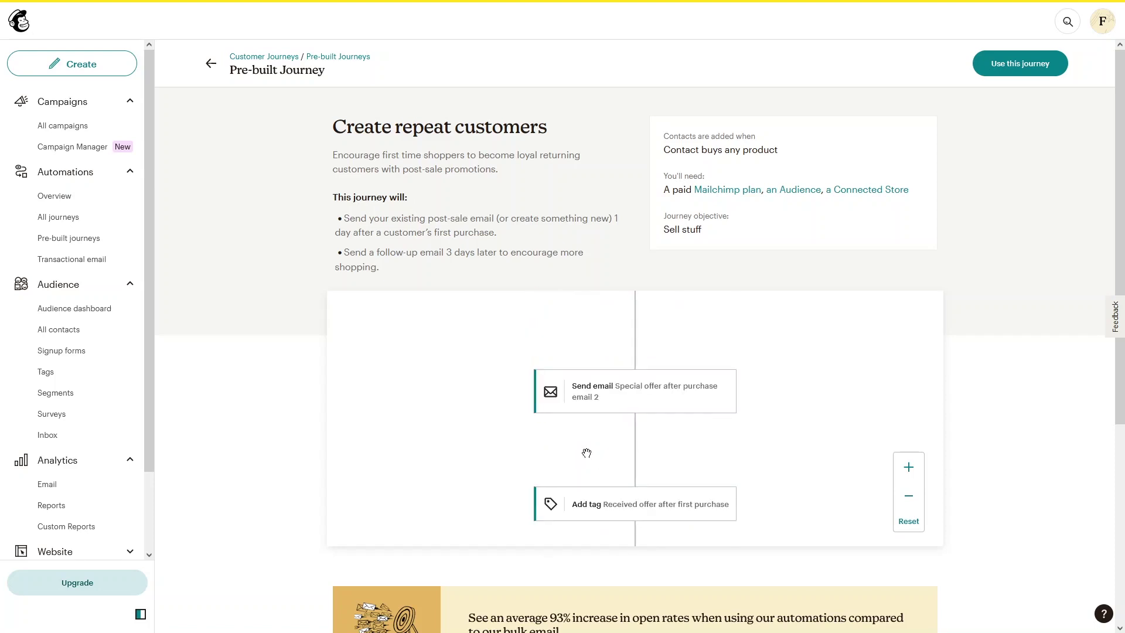
Finish examining the Create repeat customers workflow and open the Welcome new contacts draft from the list of all journeys.
scroll(587, 453, down, 2)
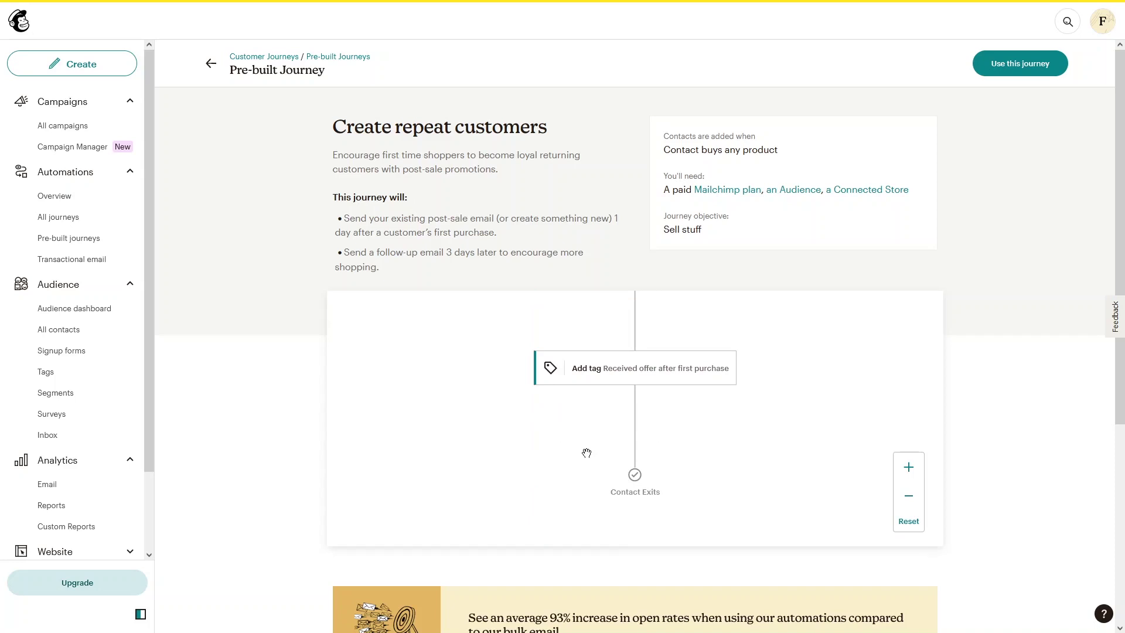
scroll(771, 293, down, 1)
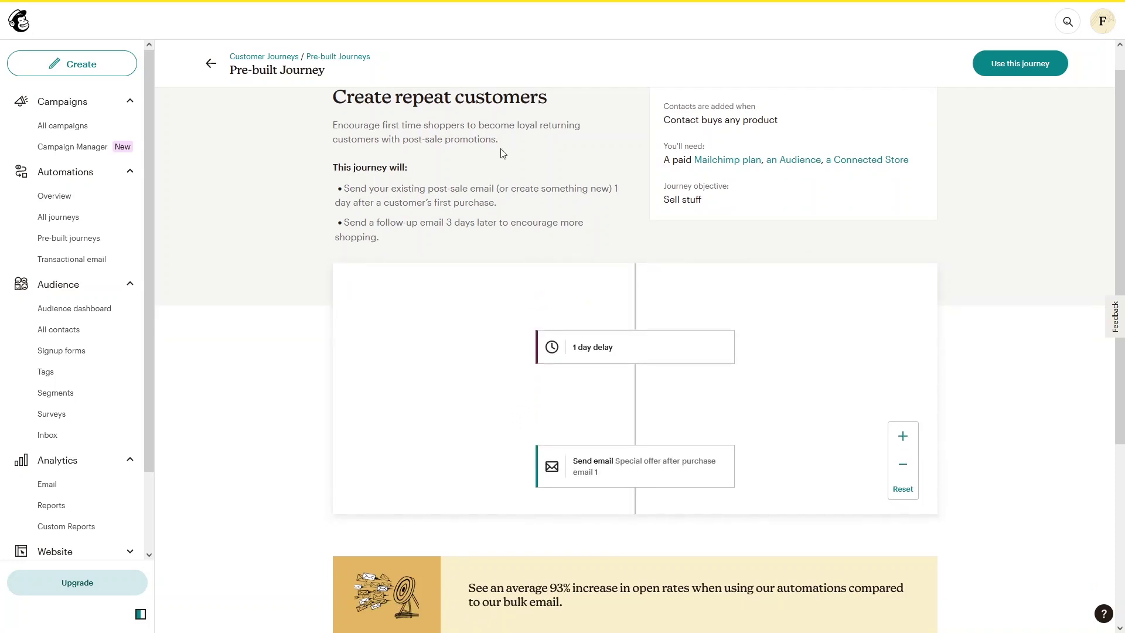
click(76, 219)
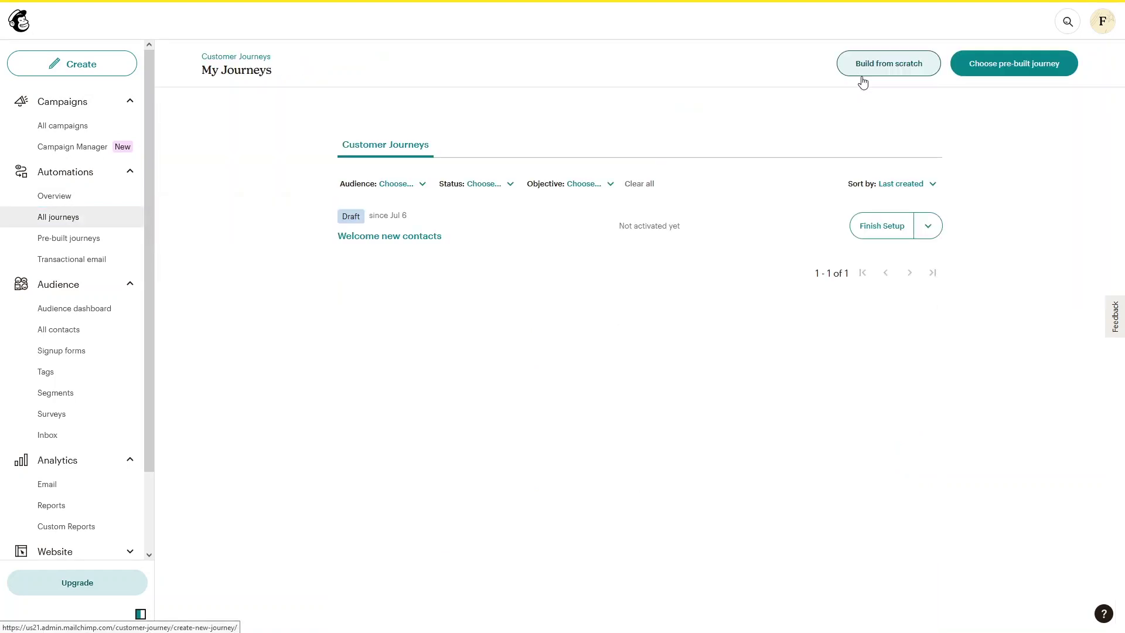
click(426, 240)
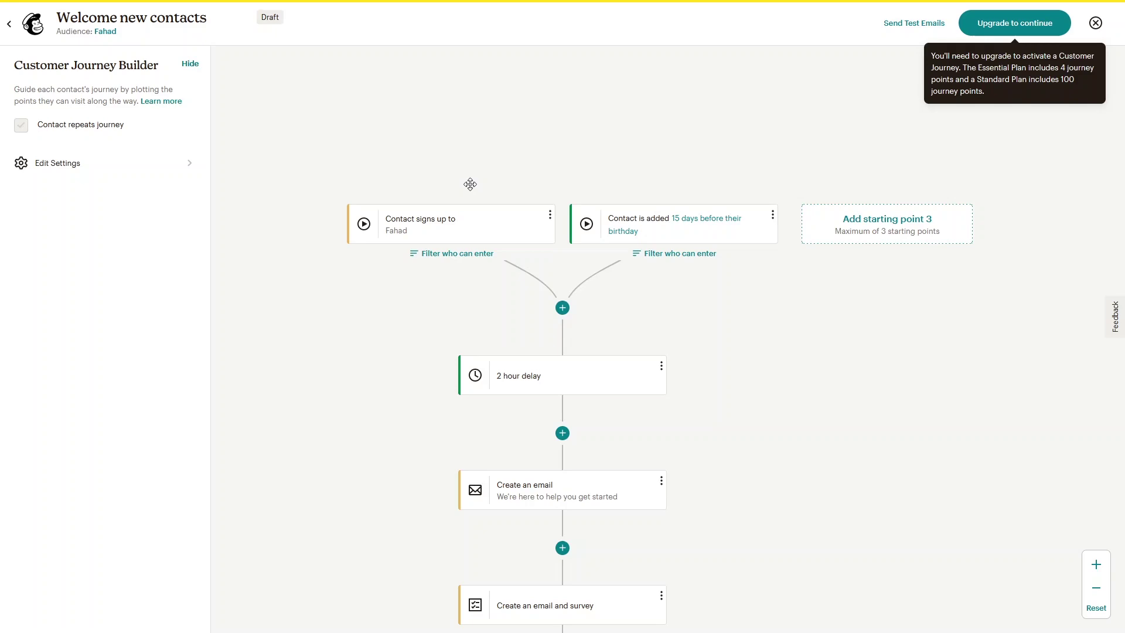
Add a third starting point of type Birthday that adds contacts 7 days before the date, and save it.
click(854, 223)
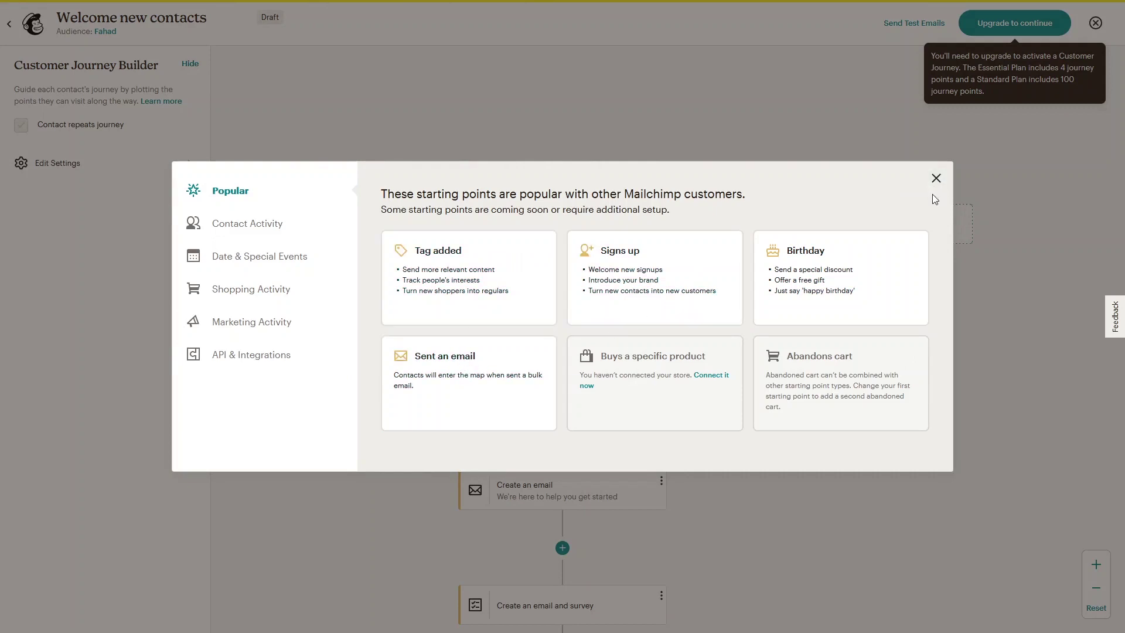
click(862, 268)
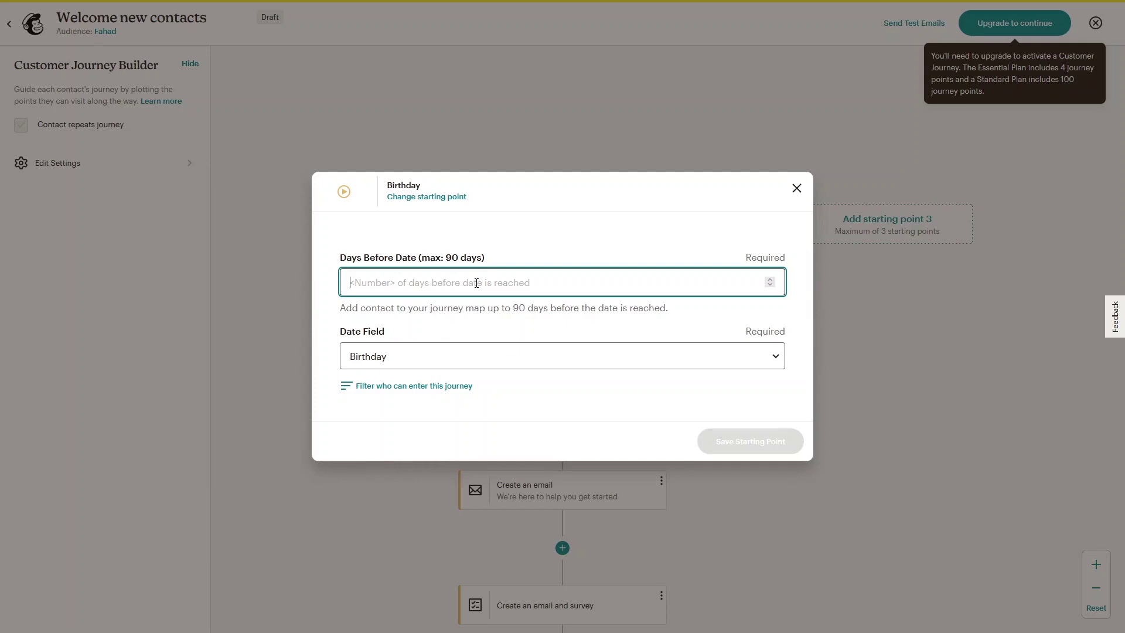
text(7)
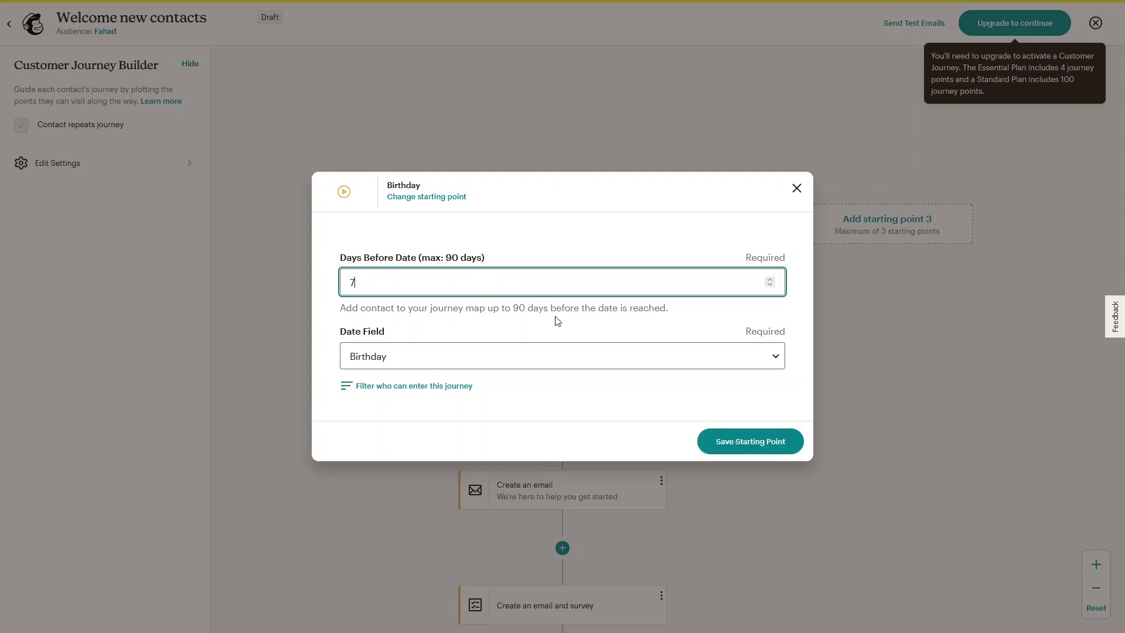
click(754, 448)
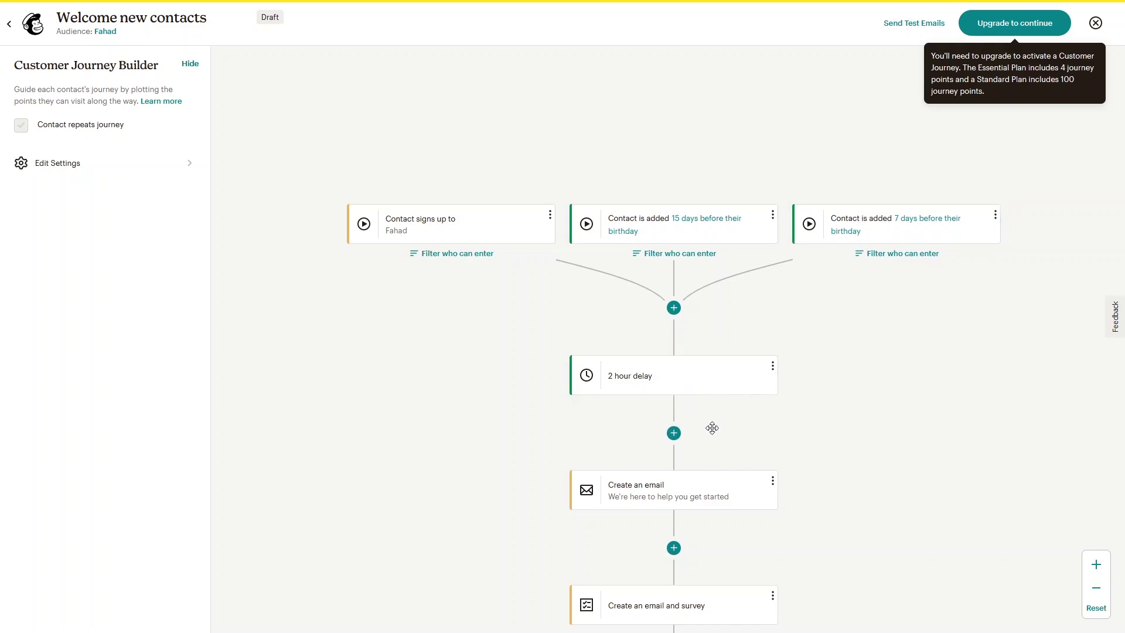
Examine the Welcome new contacts workflow from its starting points through the delays, emails, survey and if/else branches to the contact exits.
scroll(712, 428, down, 1)
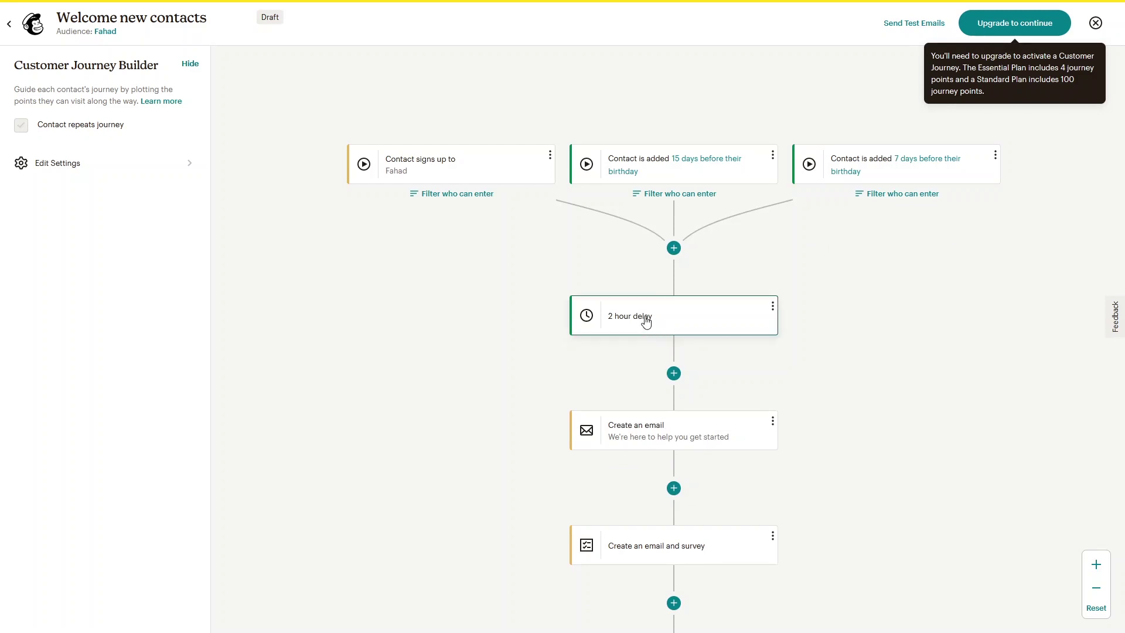
scroll(646, 323, down, 1)
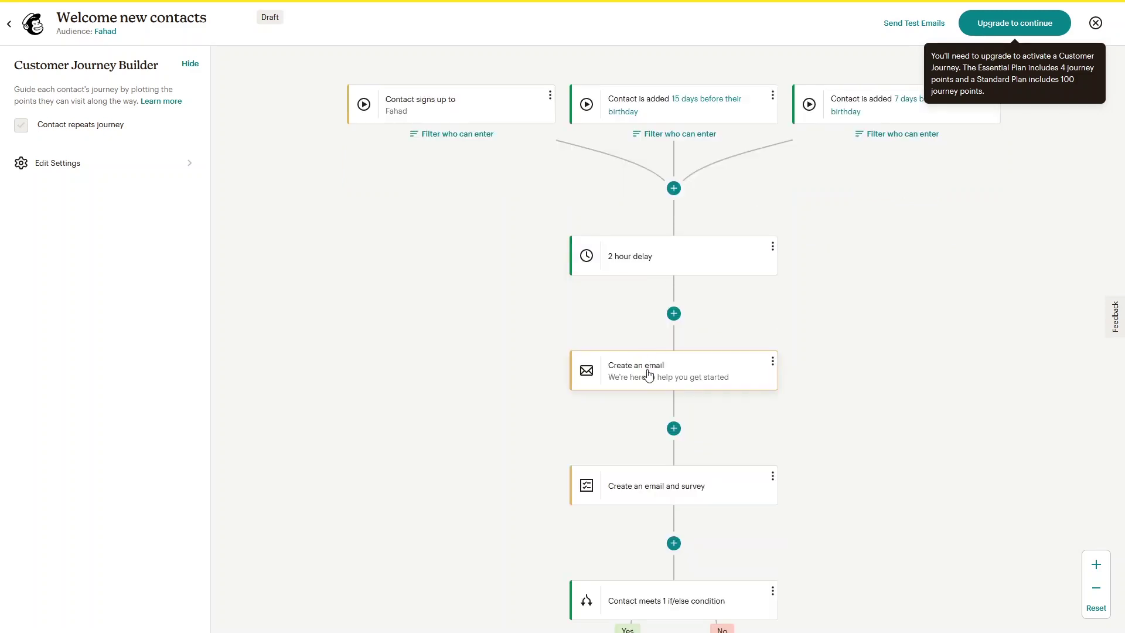
scroll(649, 375, down, 1)
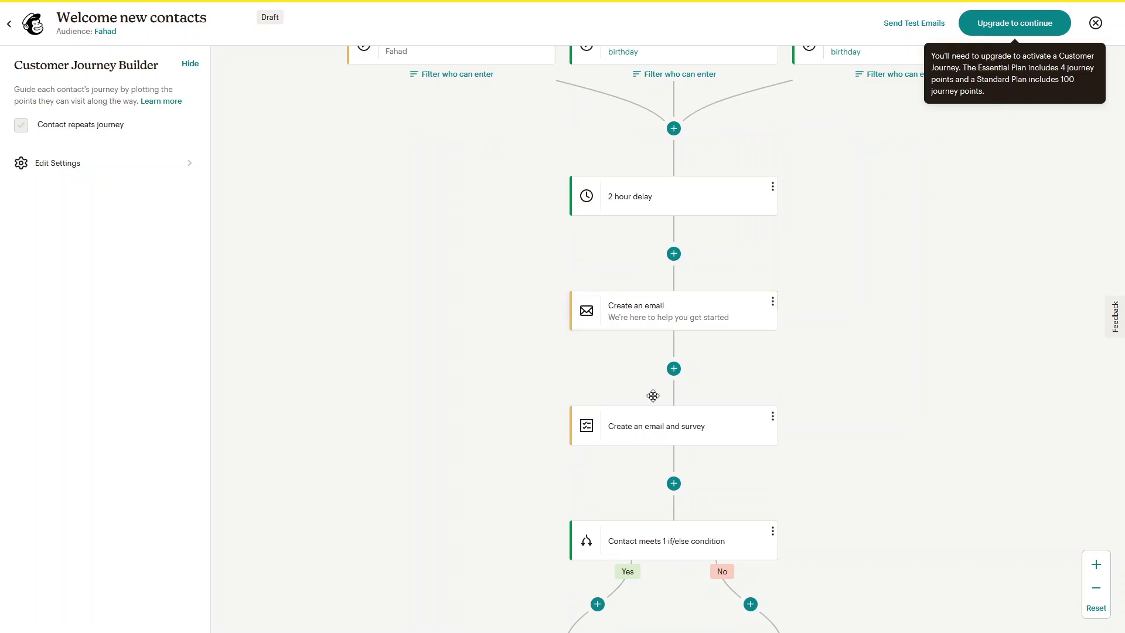
scroll(650, 410, down, 3)
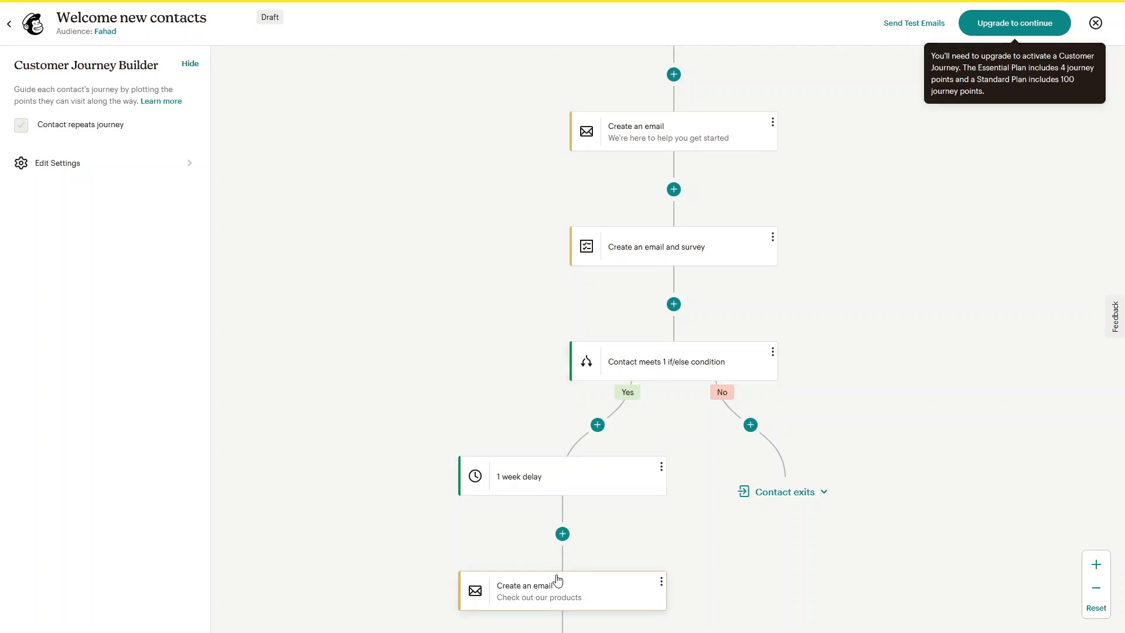
drag(555, 608, 634, 381)
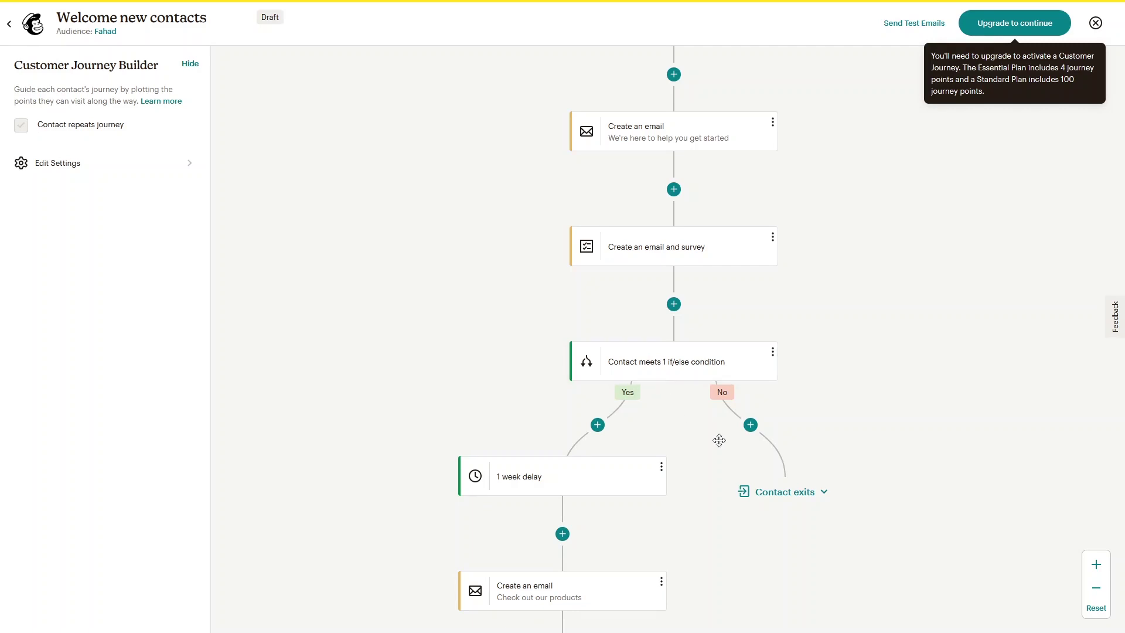
scroll(720, 440, down, 2)
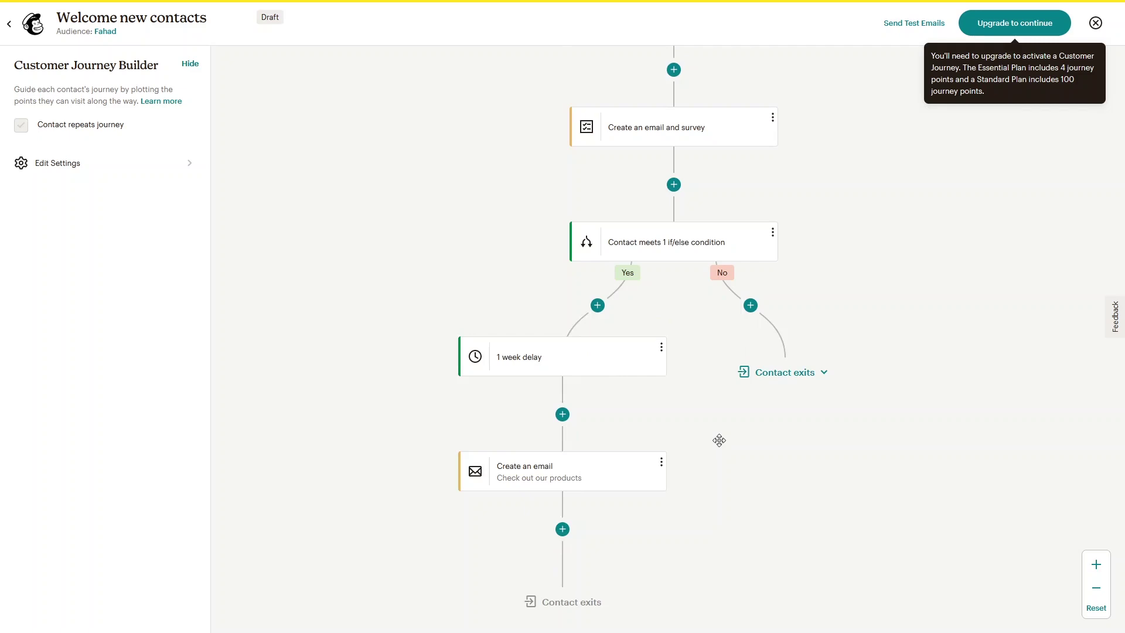
scroll(679, 373, up, 1)
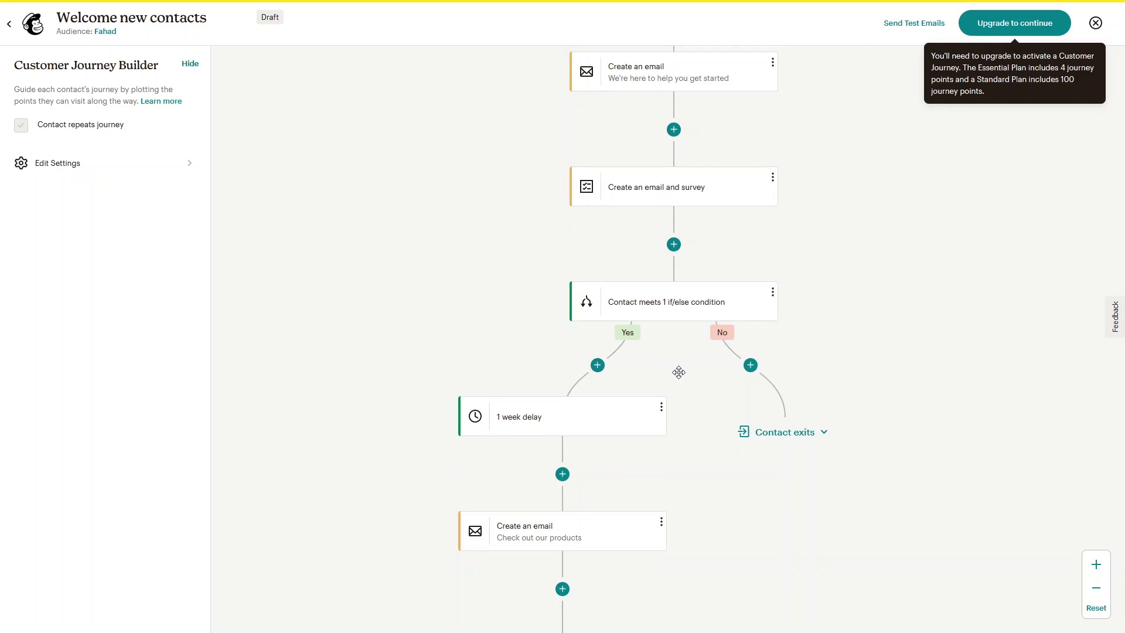
scroll(678, 373, up, 5)
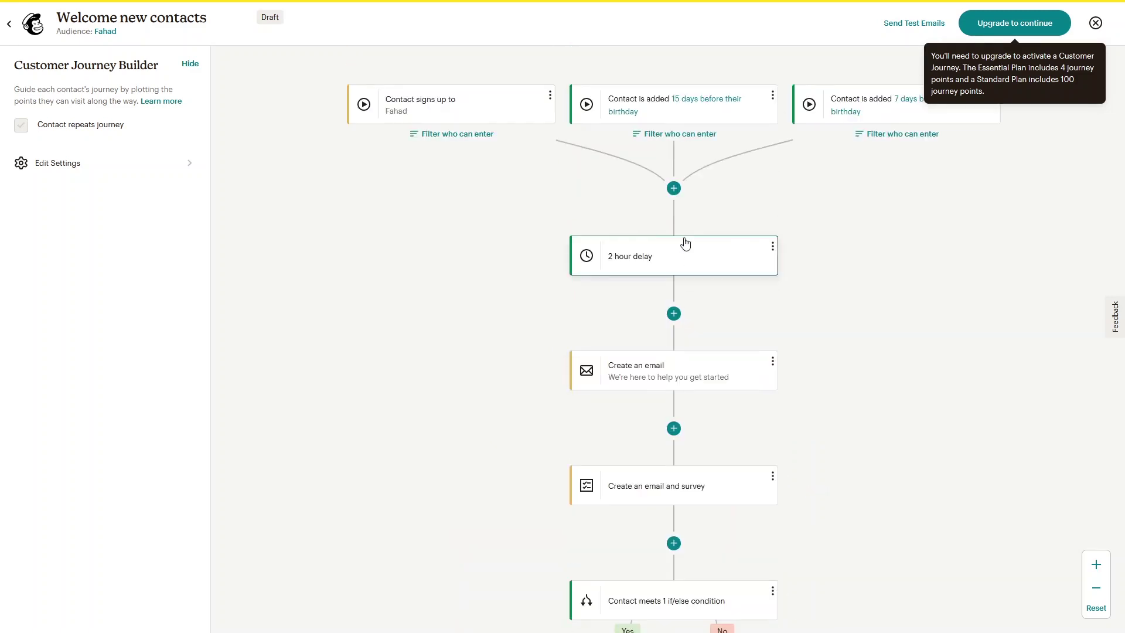
scroll(686, 242, up, 2)
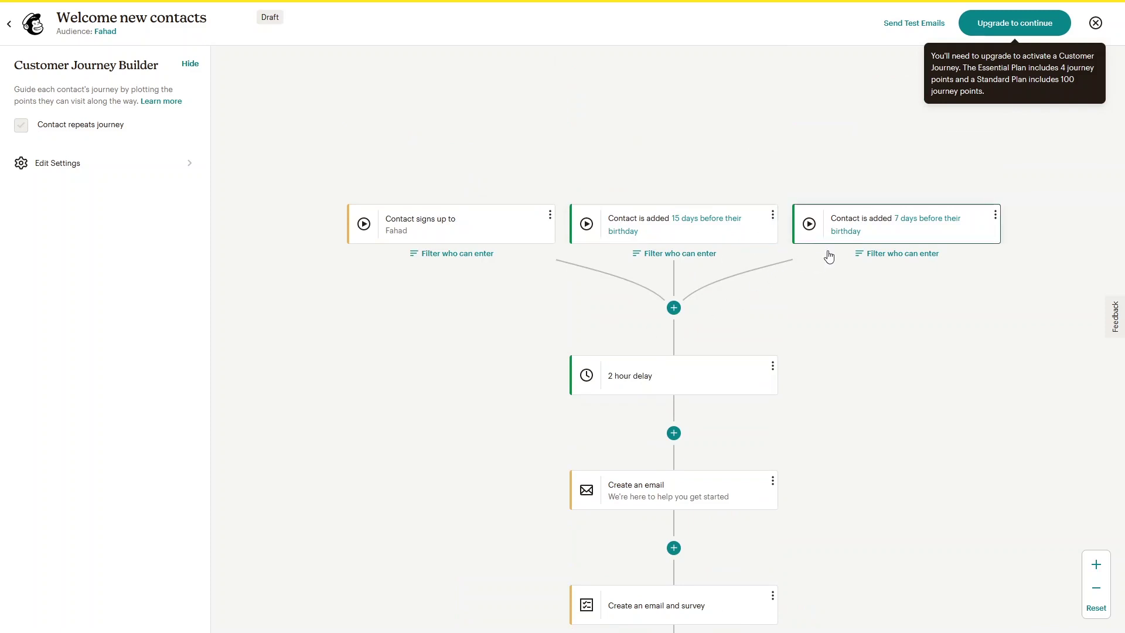
Look over the rules and actions available for a journey point above the 2 hour delay, and close the list without adding one.
mouse_move(680, 311)
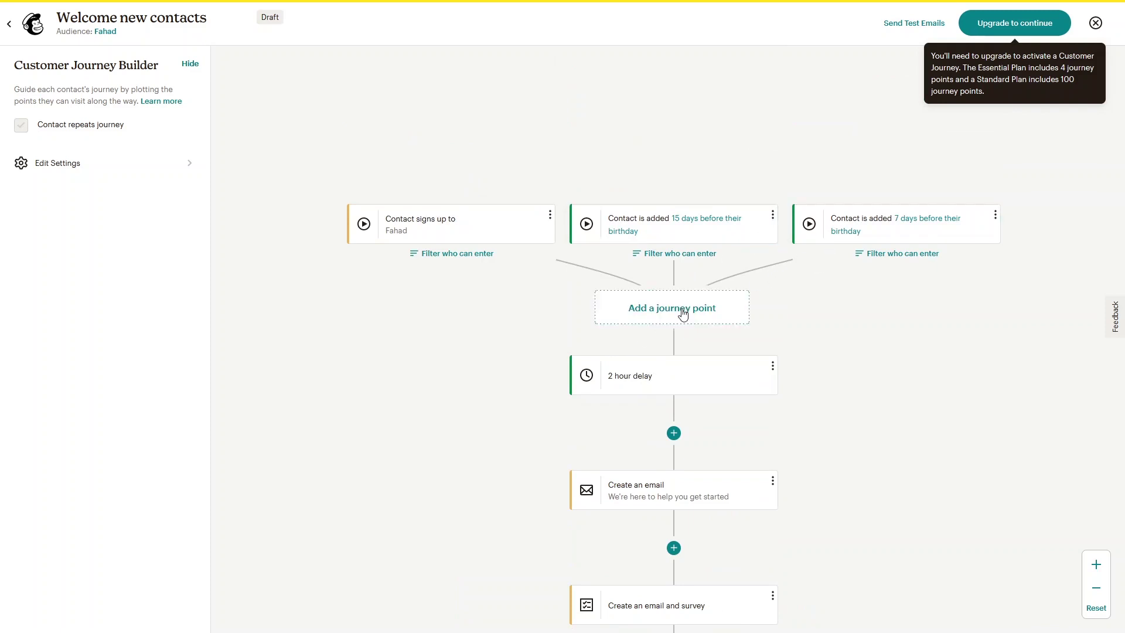
click(670, 319)
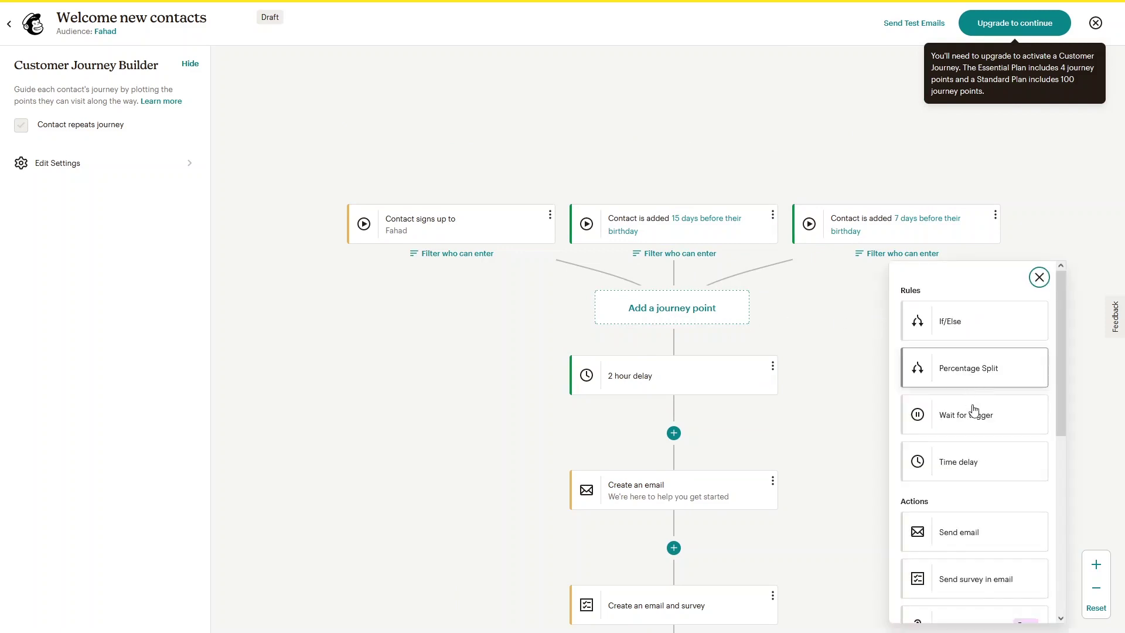
scroll(967, 413, down, 2)
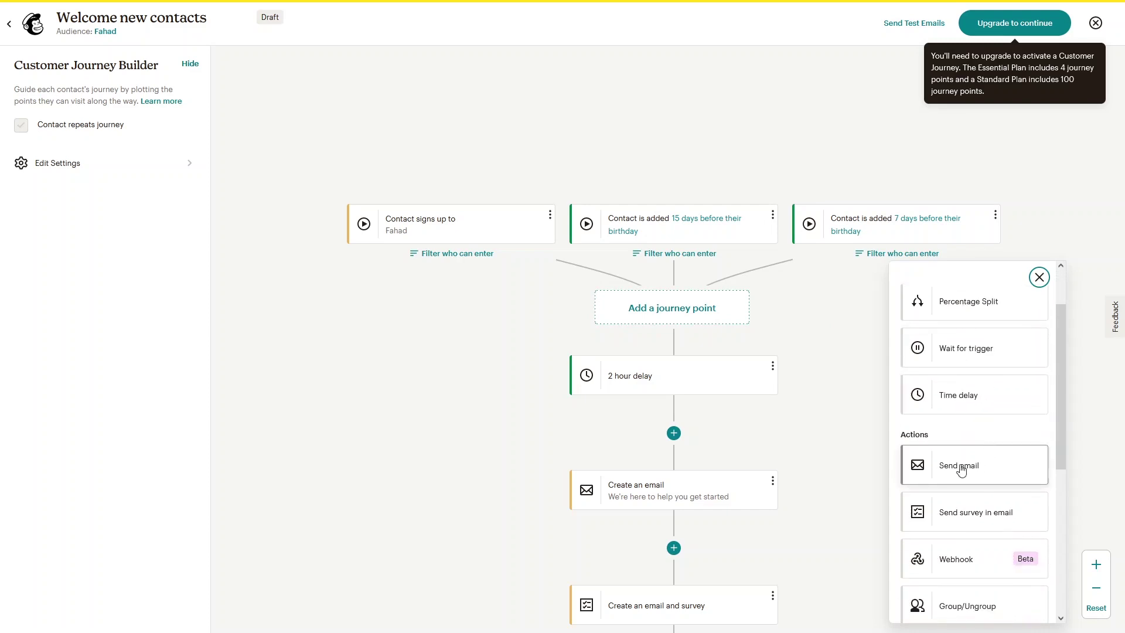
scroll(965, 467, down, 2)
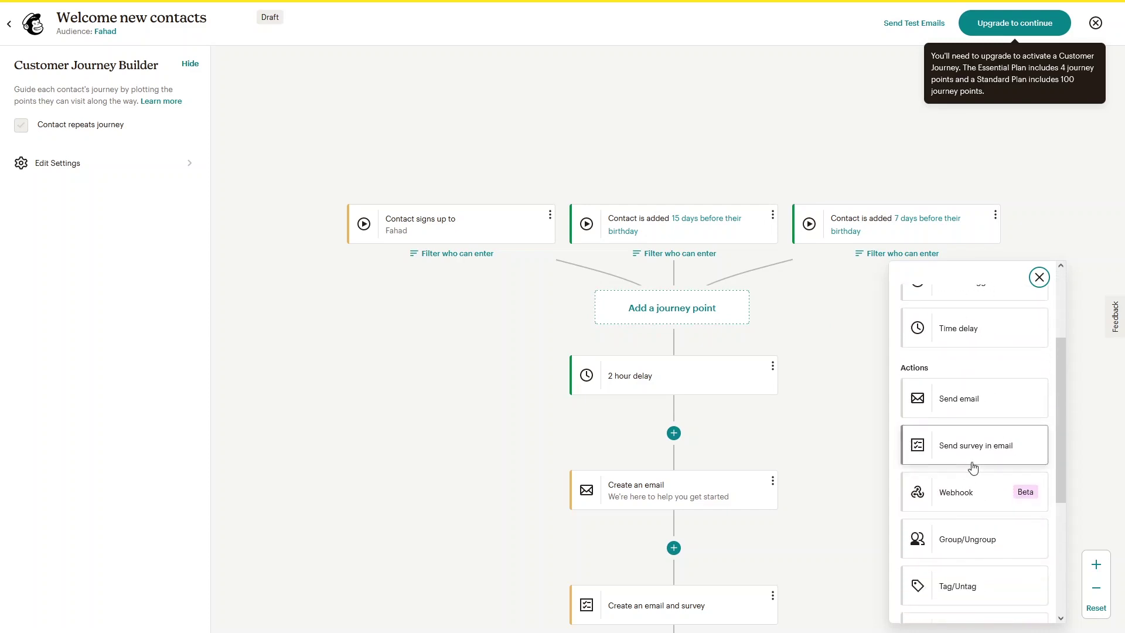
scroll(967, 469, down, 2)
scroll(959, 486, up, 1)
scroll(961, 498, down, 2)
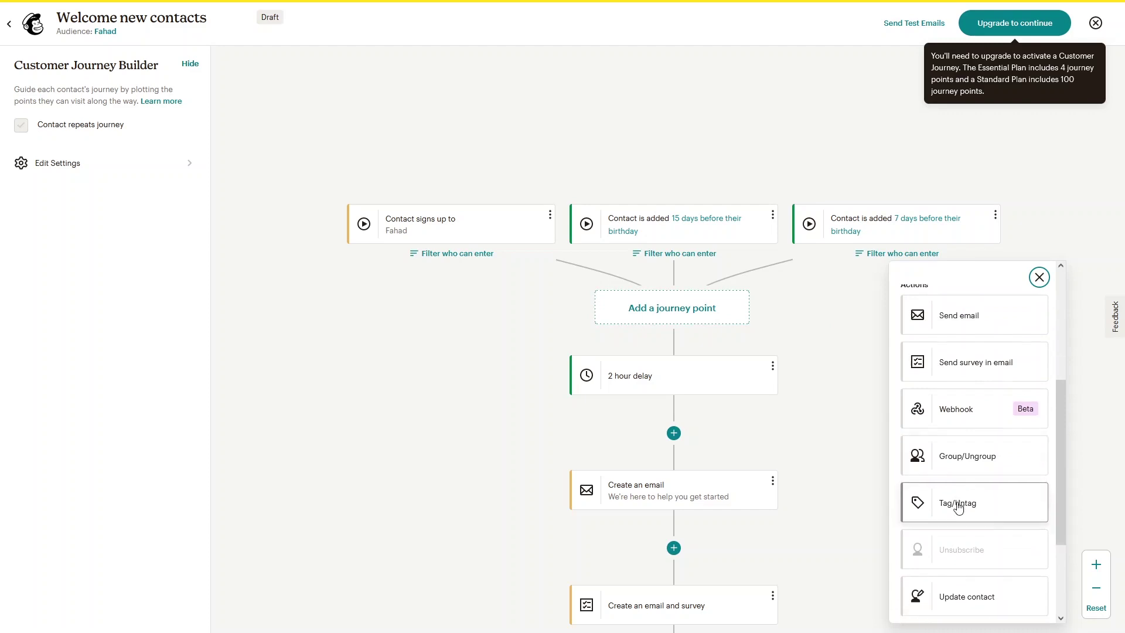
click(1039, 277)
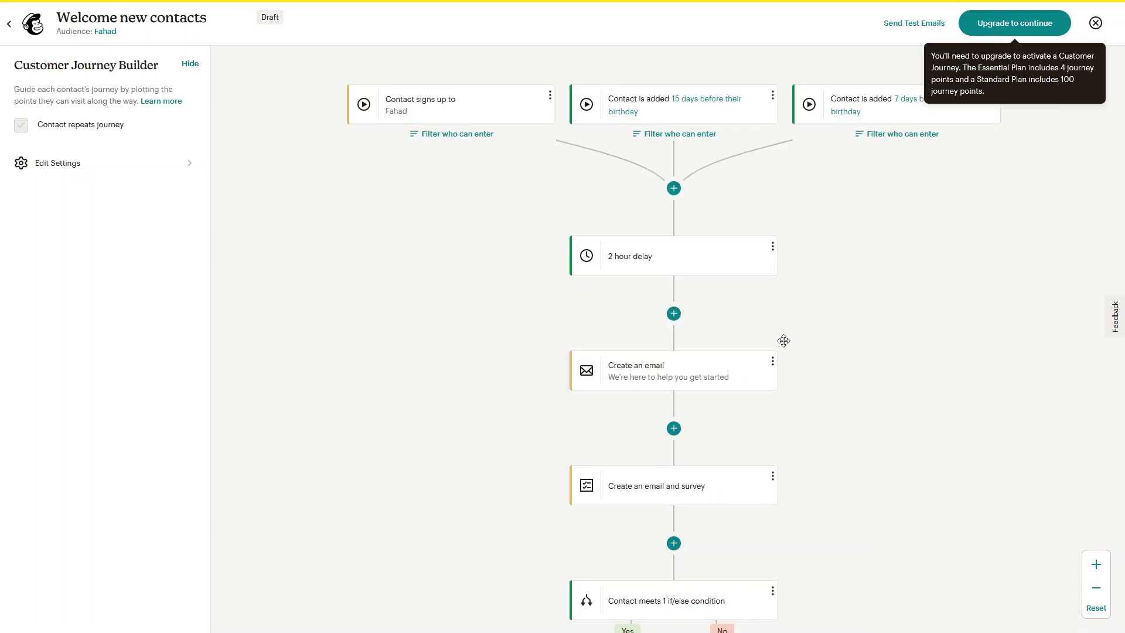
Examine the if/else condition and its Yes and No branches further down the journey.
scroll(561, 301, down, 2)
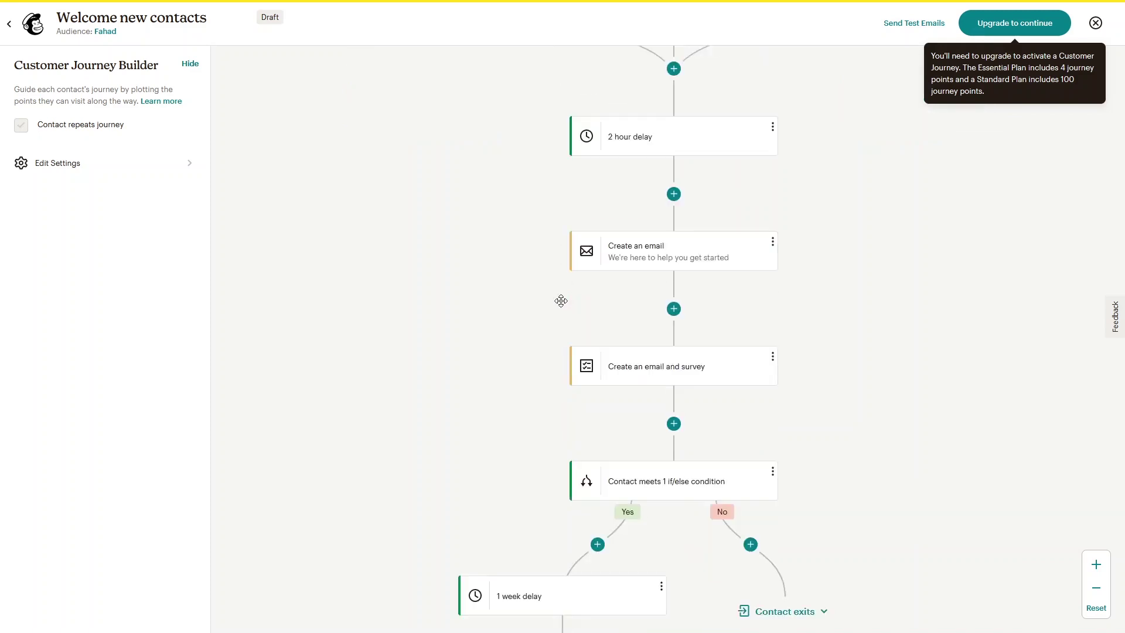
scroll(562, 301, down, 3)
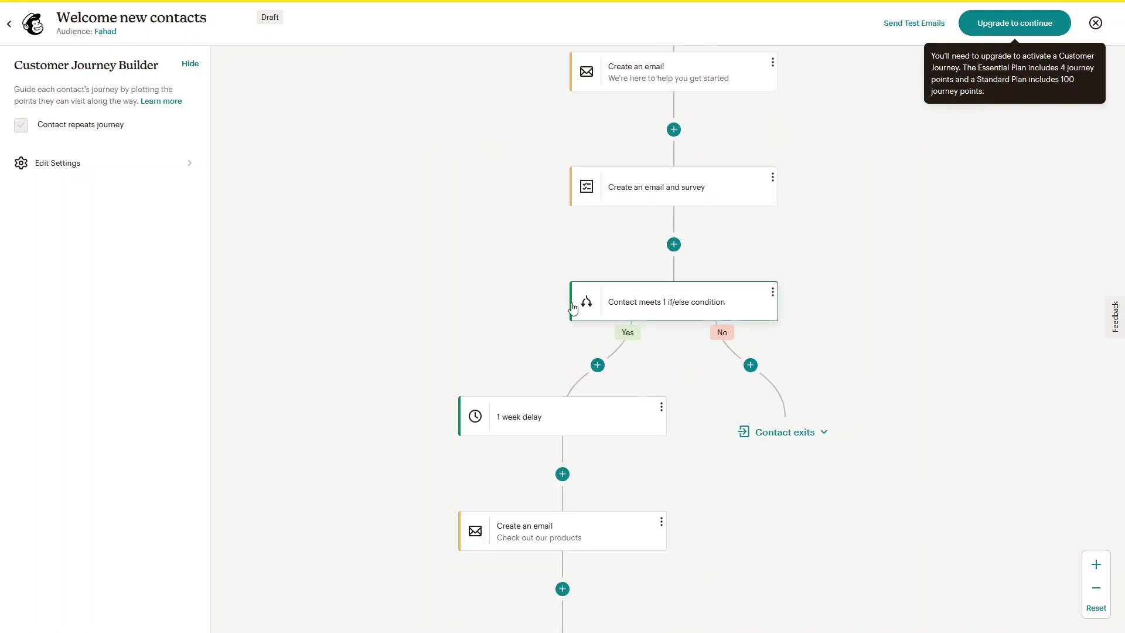